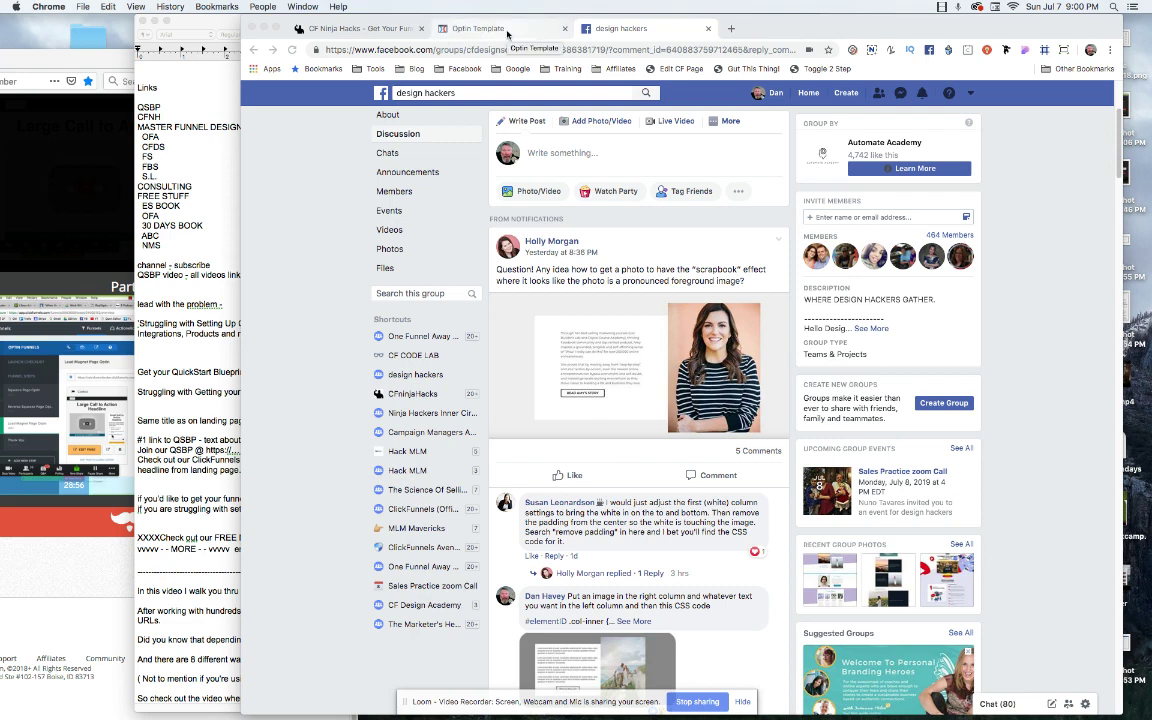
Switch from the Facebook group post to the ClickFunnels Optin Template editor.
left_click(490, 28)
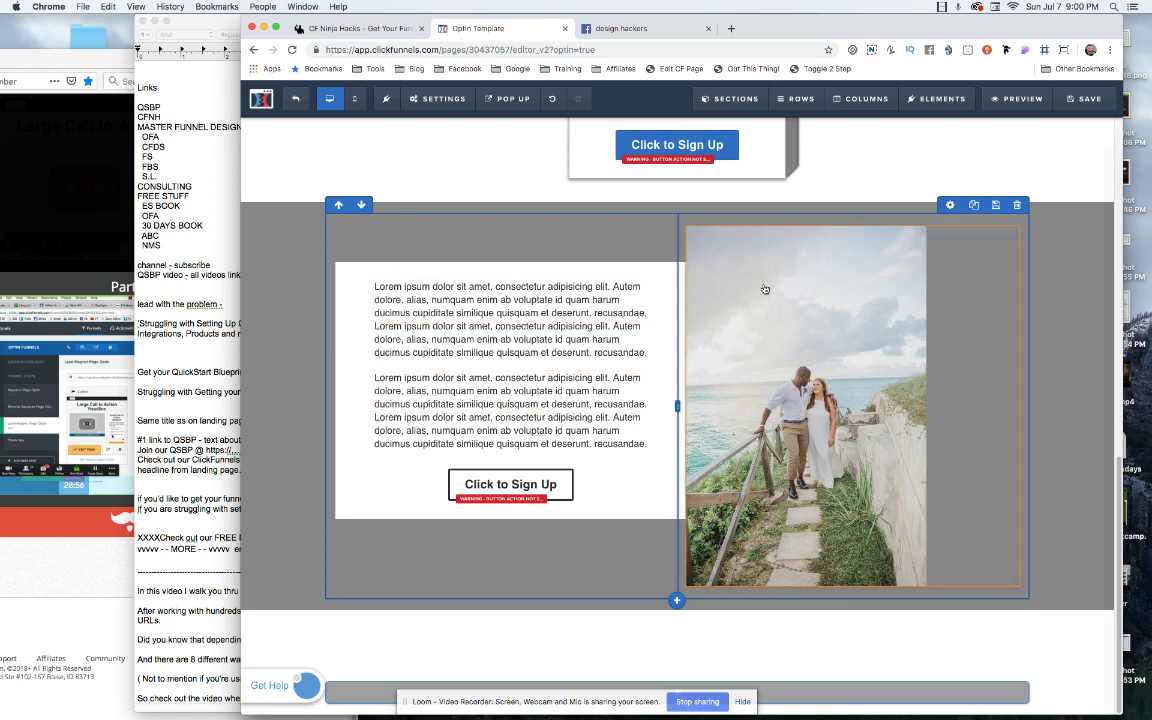
left_click(838, 278)
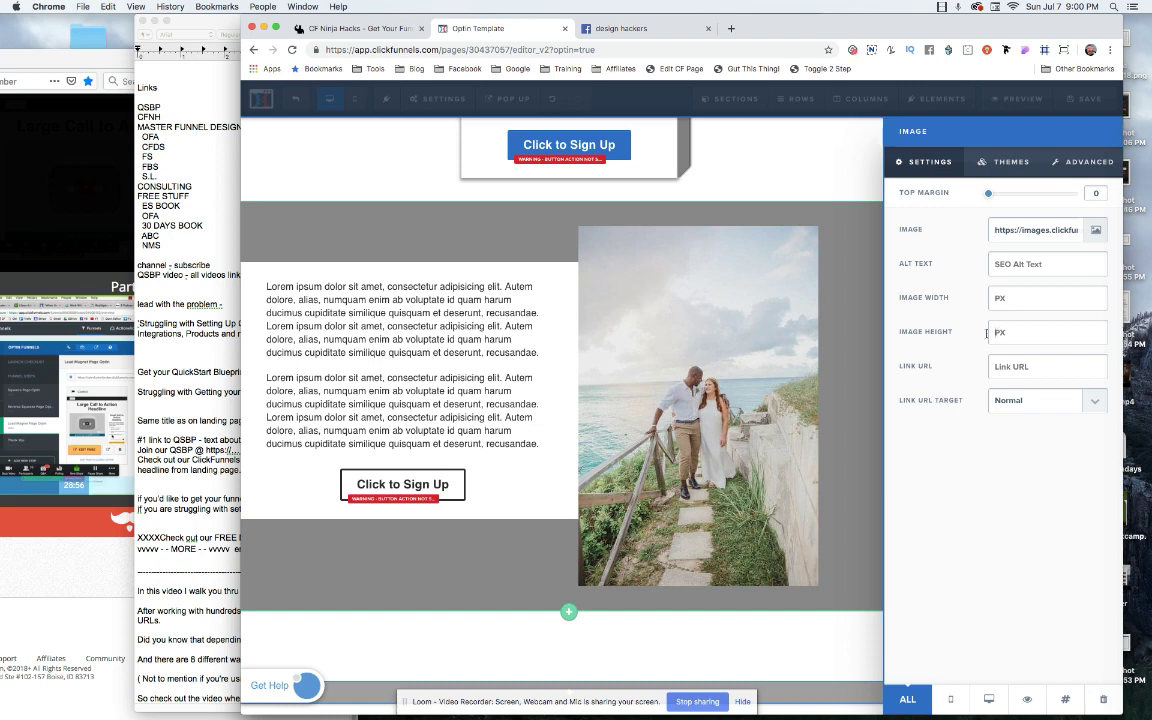
left_click(852, 478)
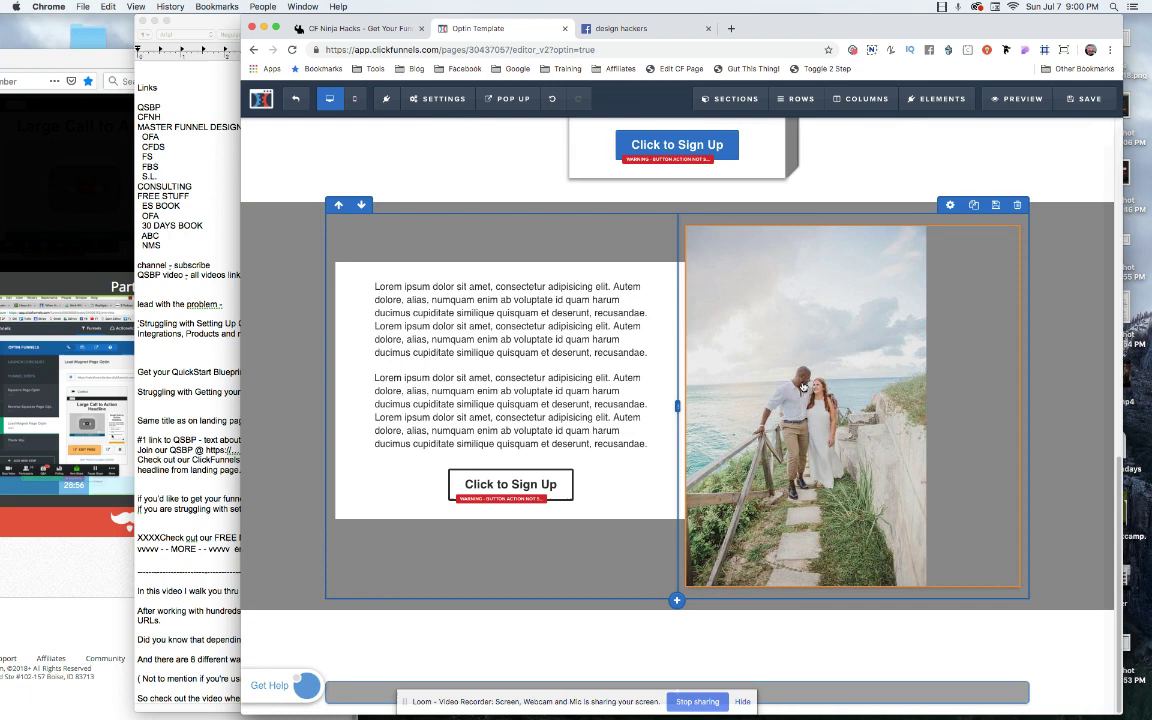
Inspect the couple photo in maximized developer tools to view its 400 × 600 img styles.
right_click(731, 285)
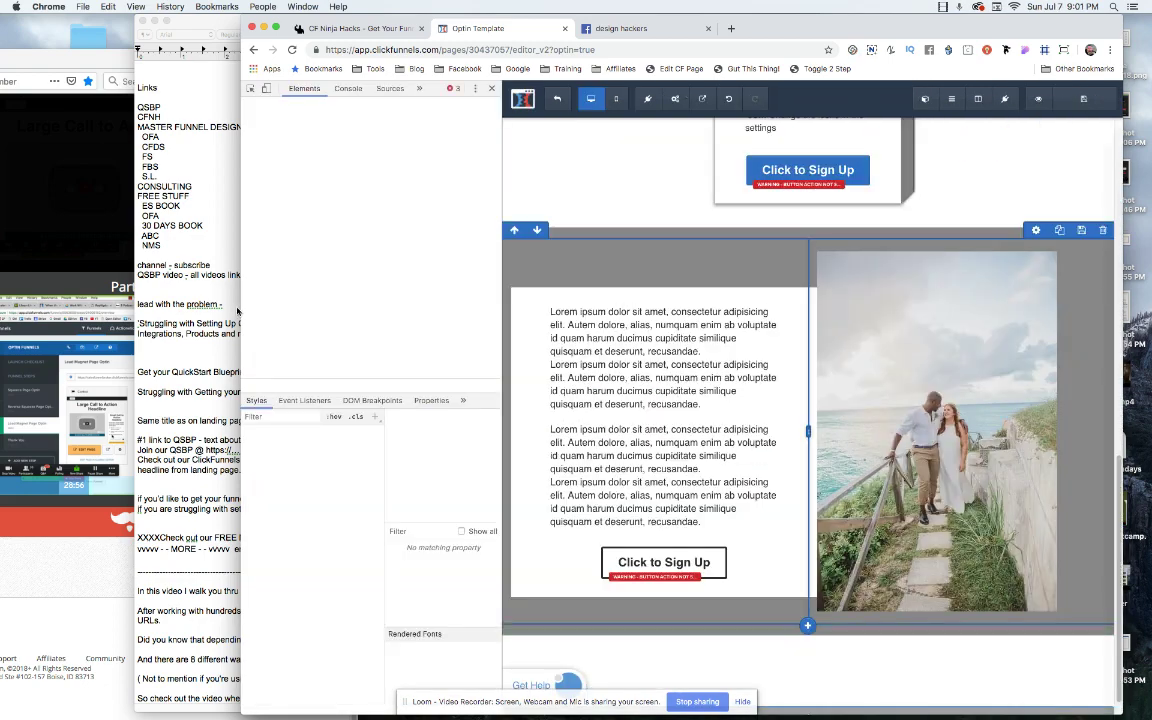
double_click(224, 307)
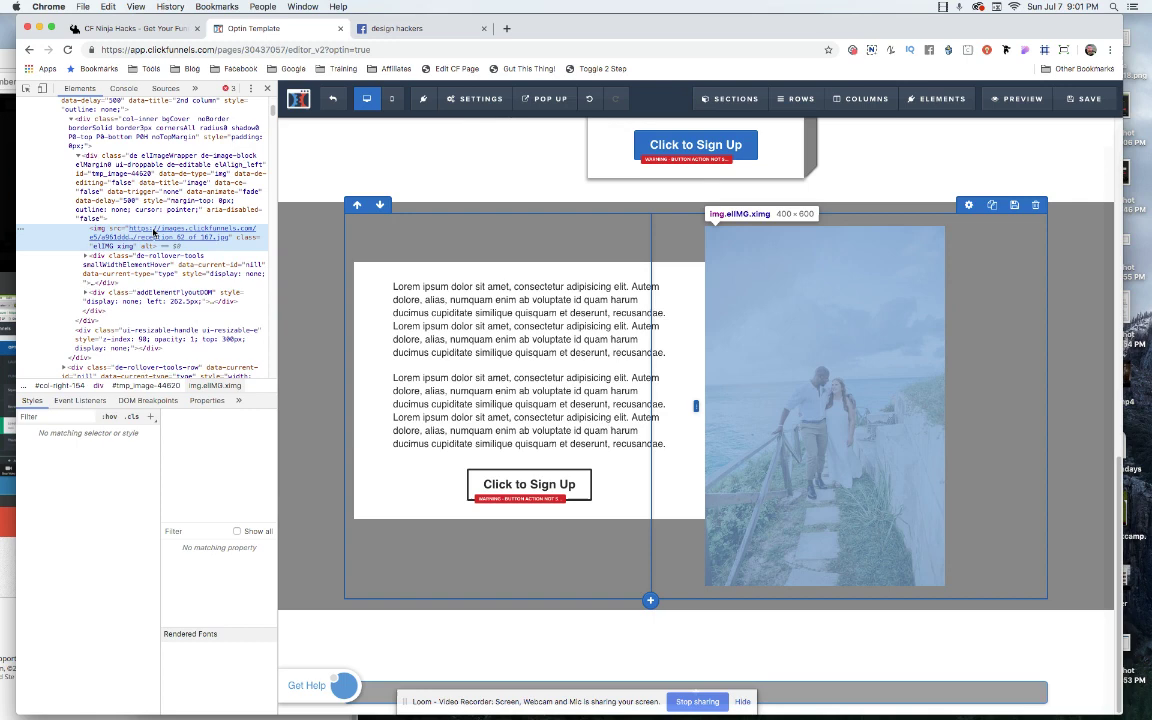
left_click(153, 241)
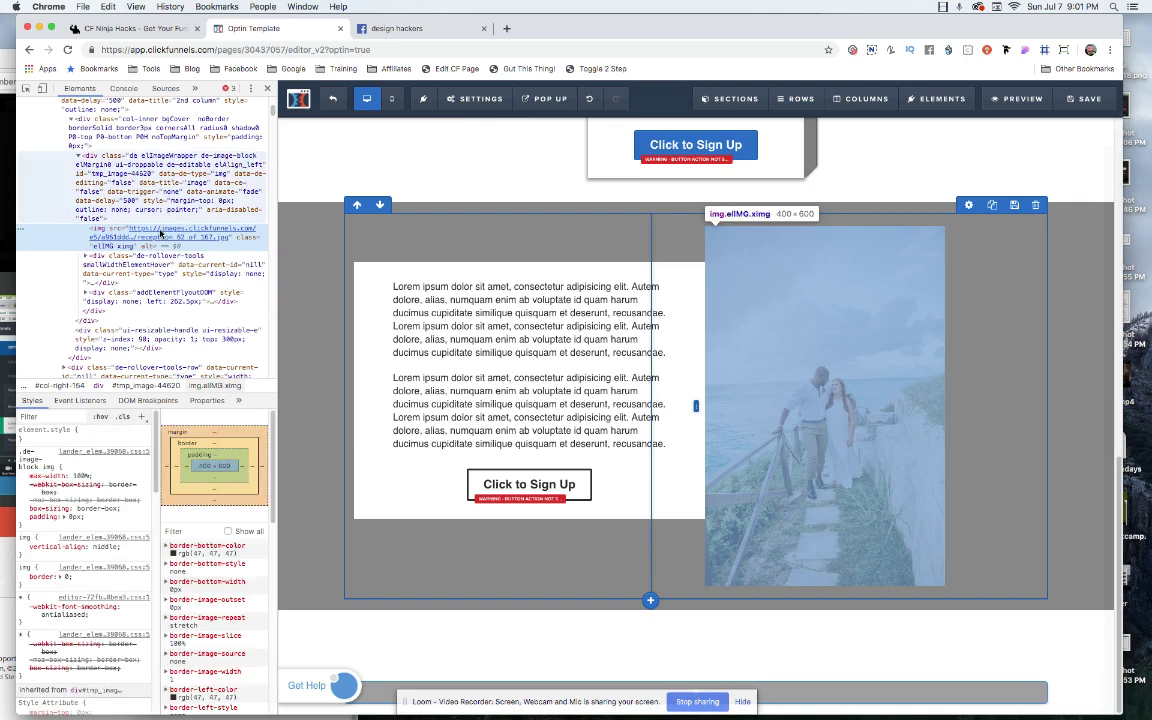
mouse_move(160, 230)
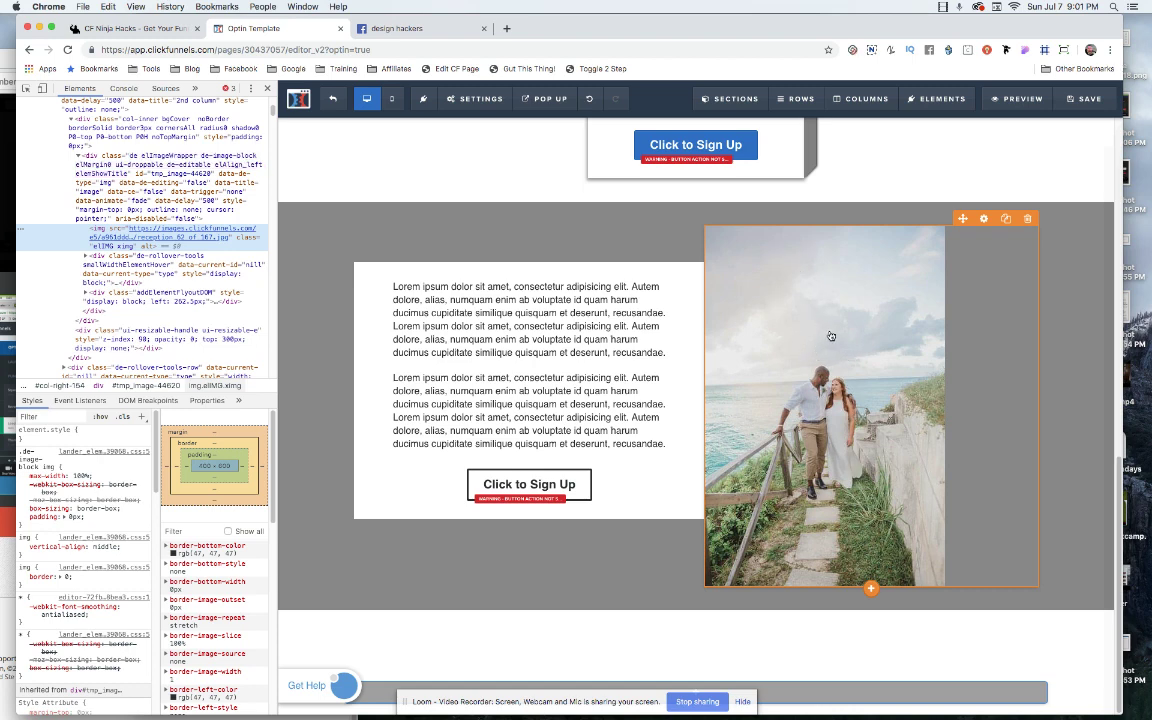
left_click(983, 220)
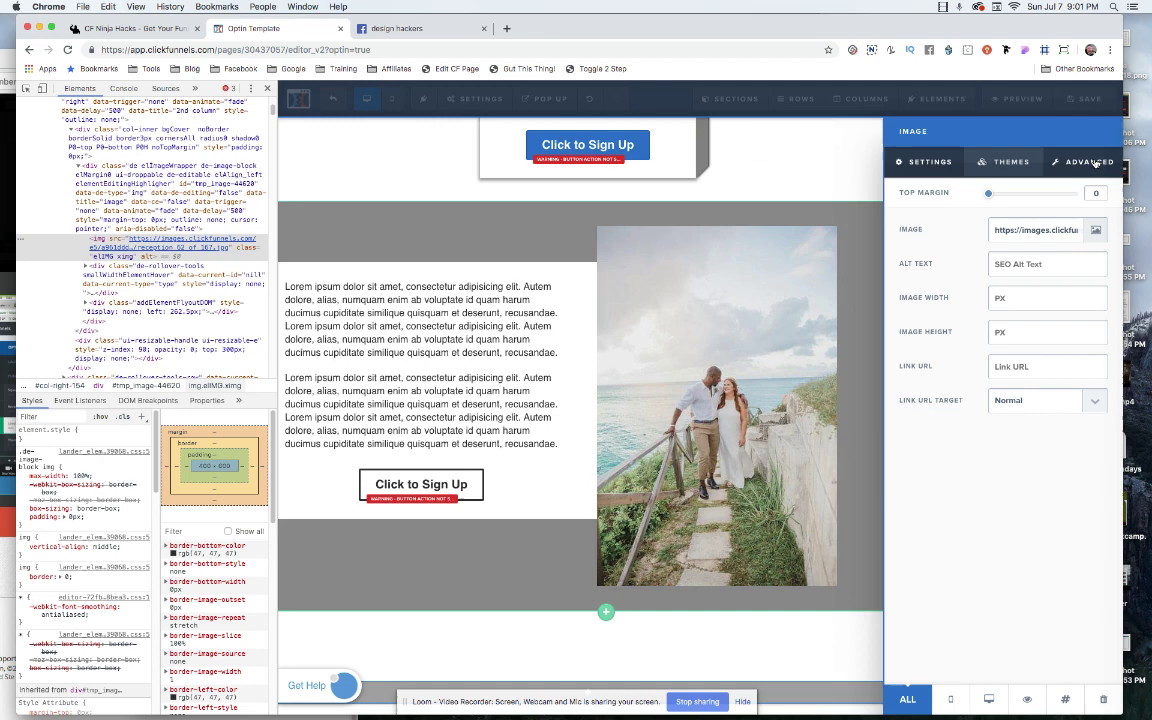
left_click(1093, 162)
left_click(1010, 231)
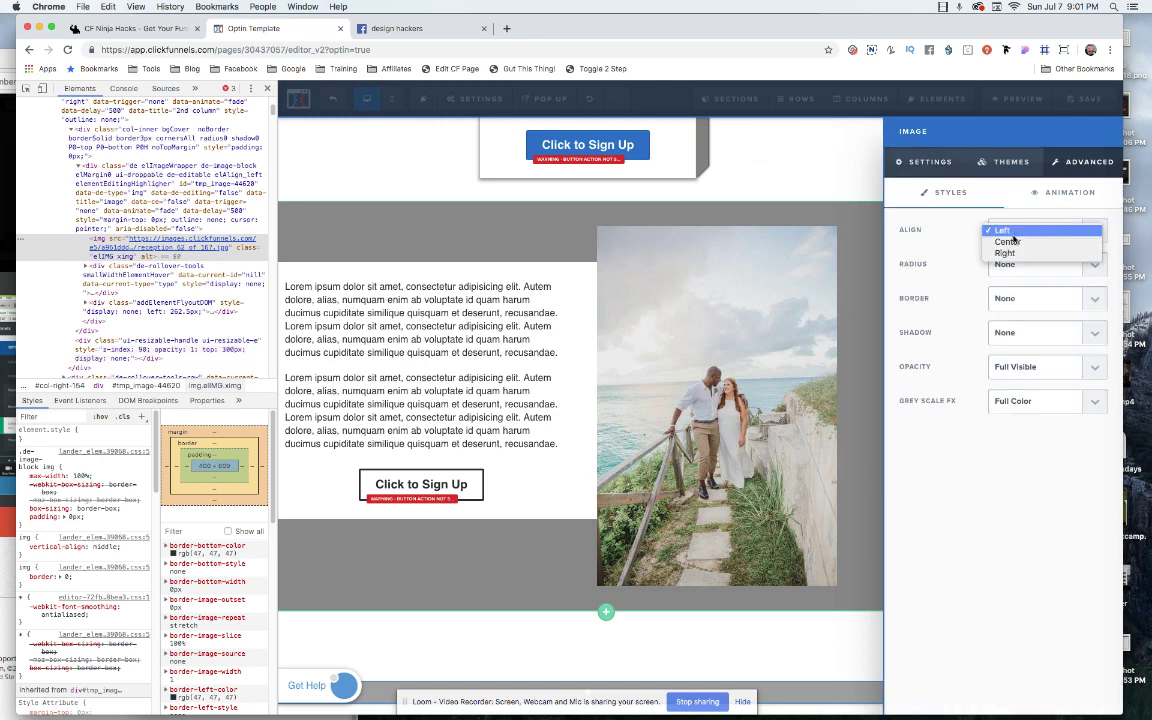
left_click(1012, 243)
left_click(1015, 230)
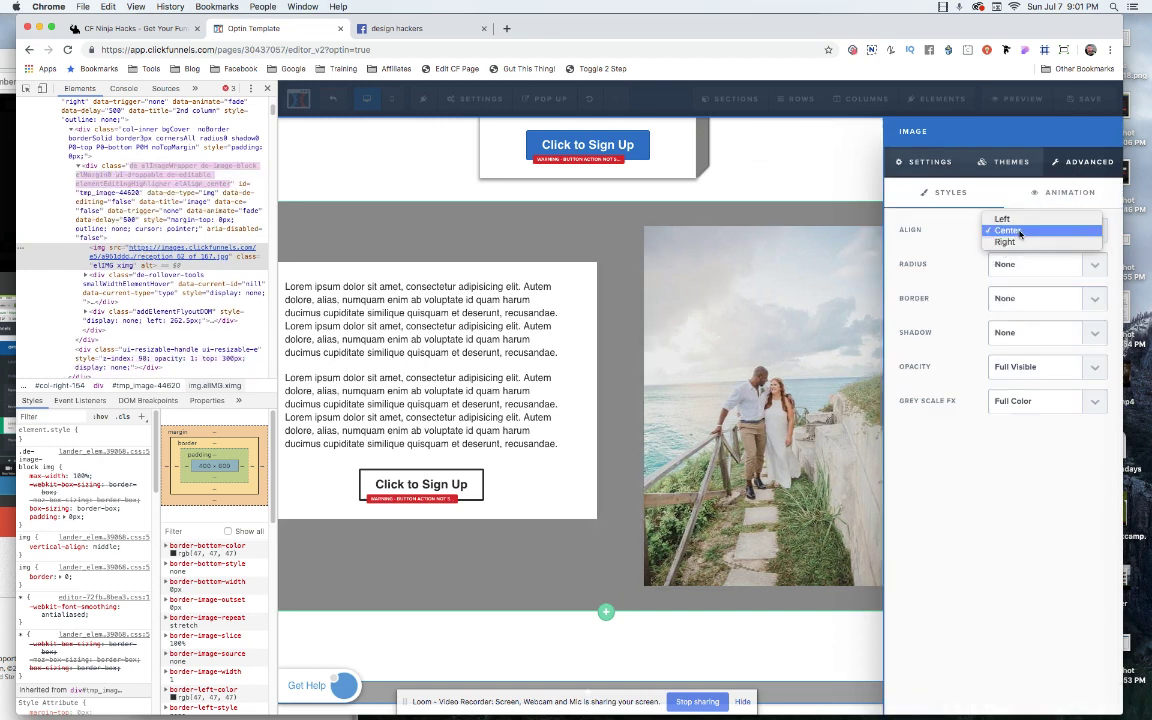
left_click(1019, 220)
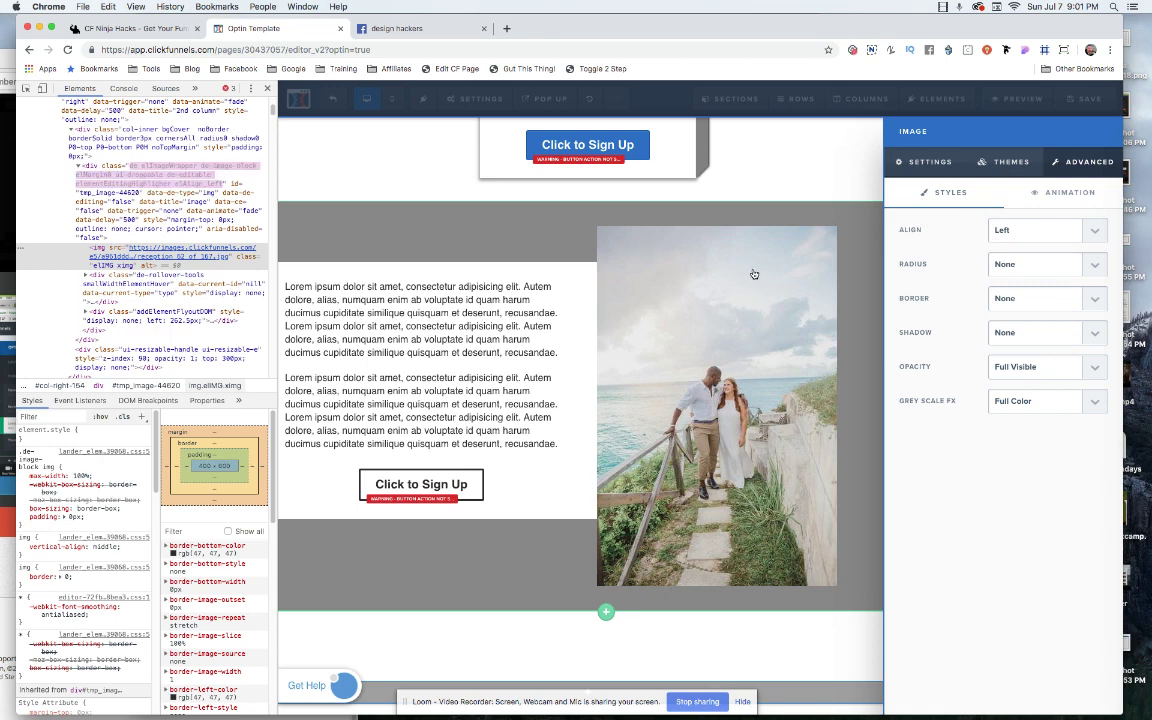
left_click(490, 231)
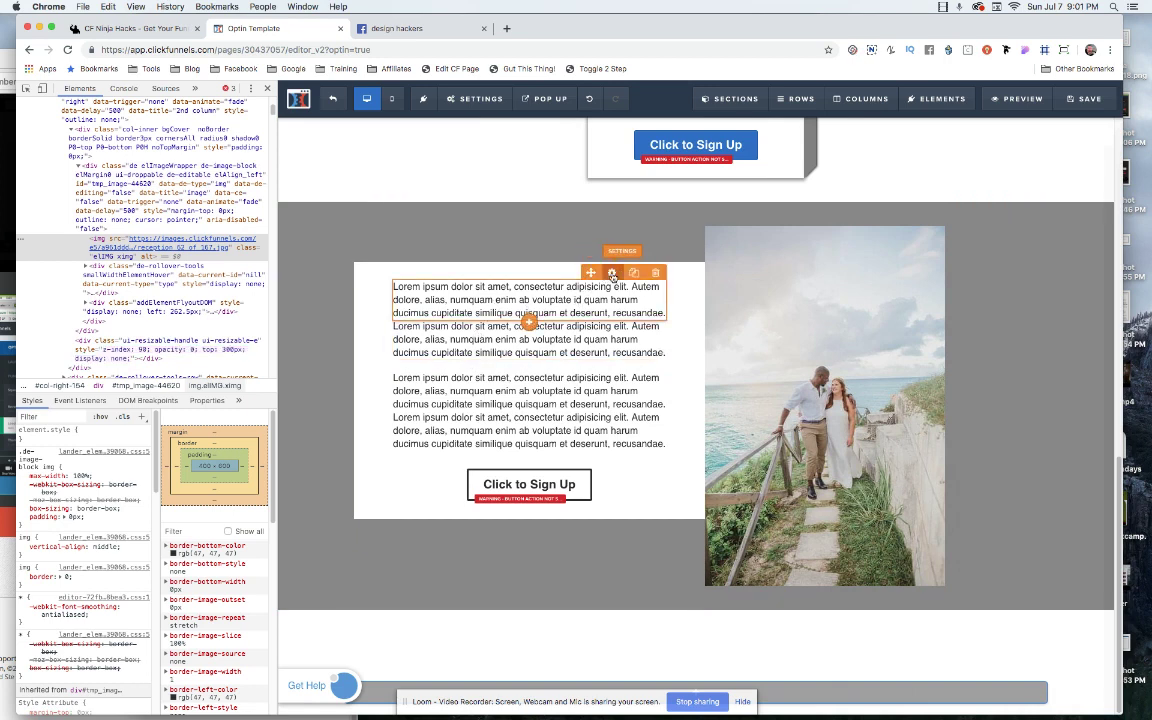
Open settings for the Click to Sign Up button, showing font size 20.
left_click(611, 273)
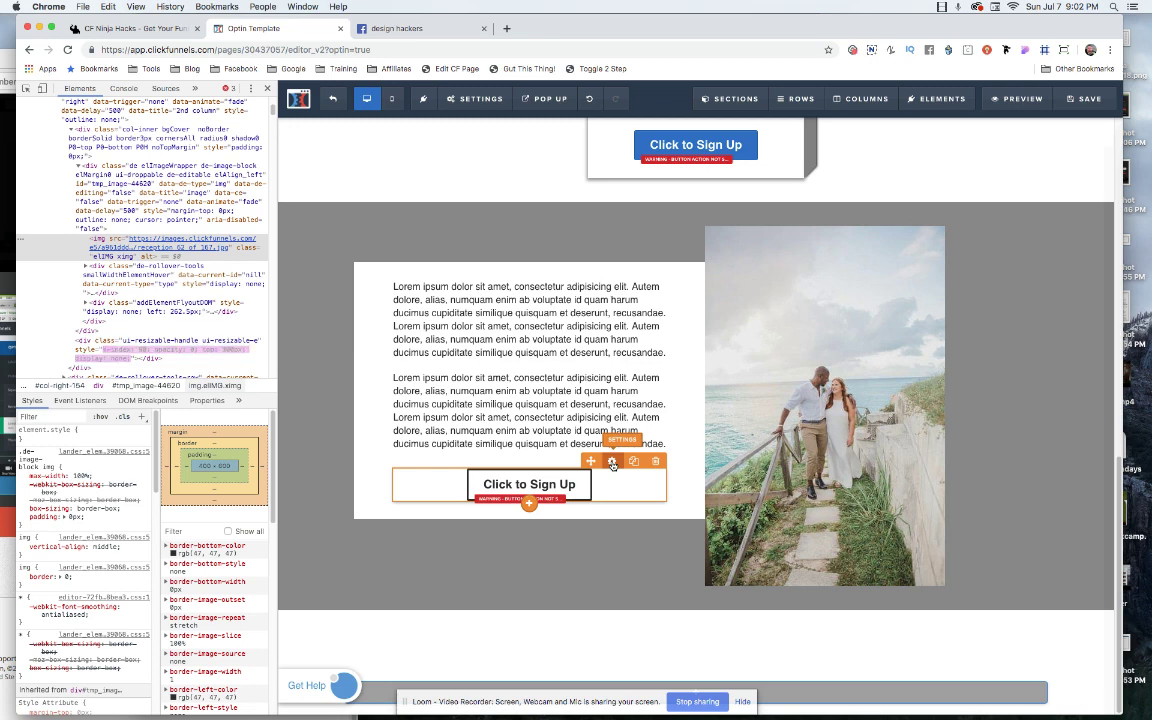
left_click(612, 462)
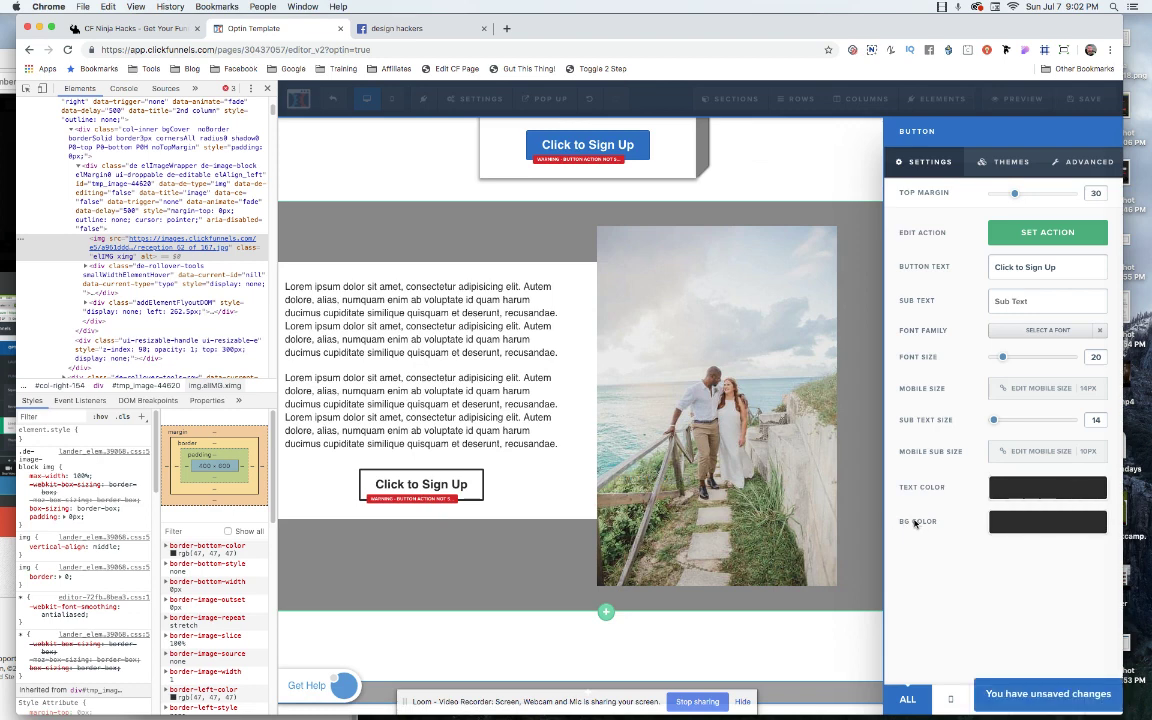
Try a yellow button background, then revert it to dark #2d2d2d.
left_click(1038, 524)
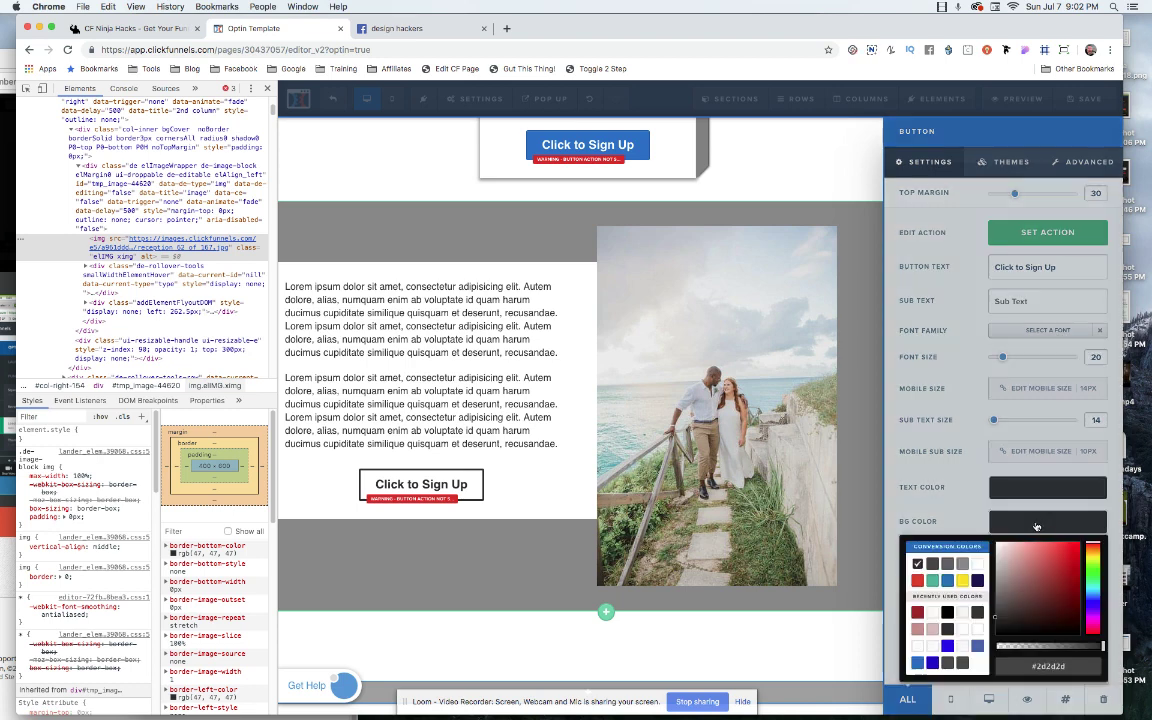
left_click(963, 582)
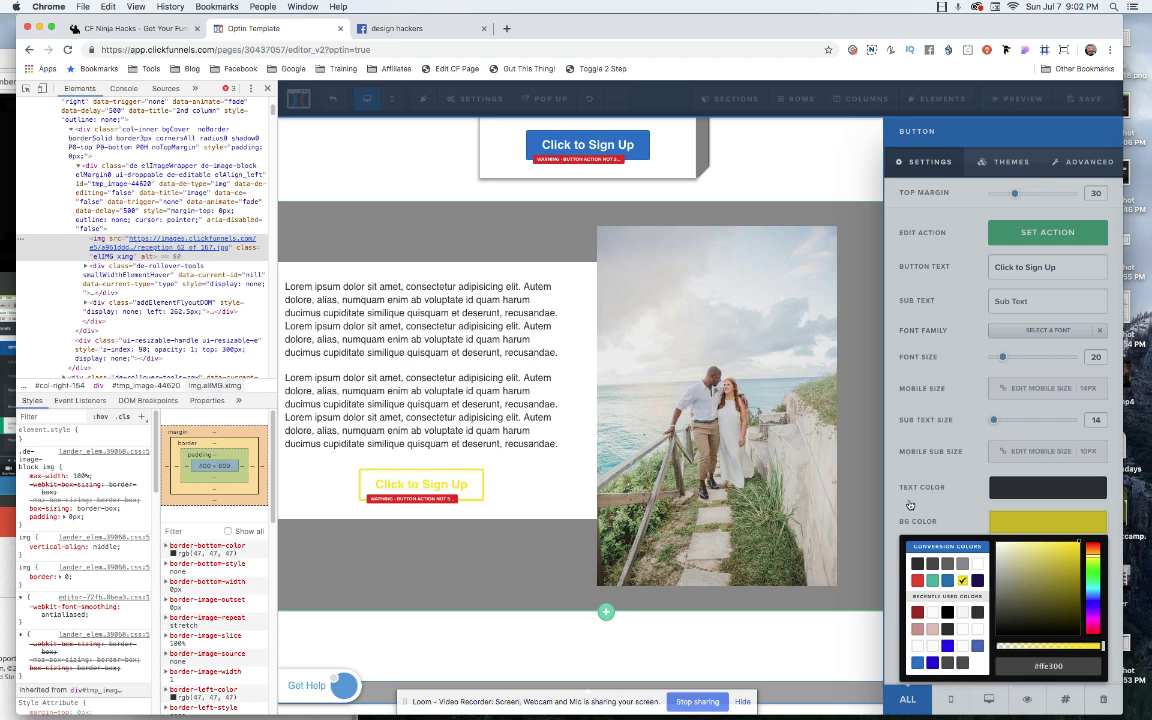
left_click(1012, 523)
left_click(1012, 523)
left_click(919, 564)
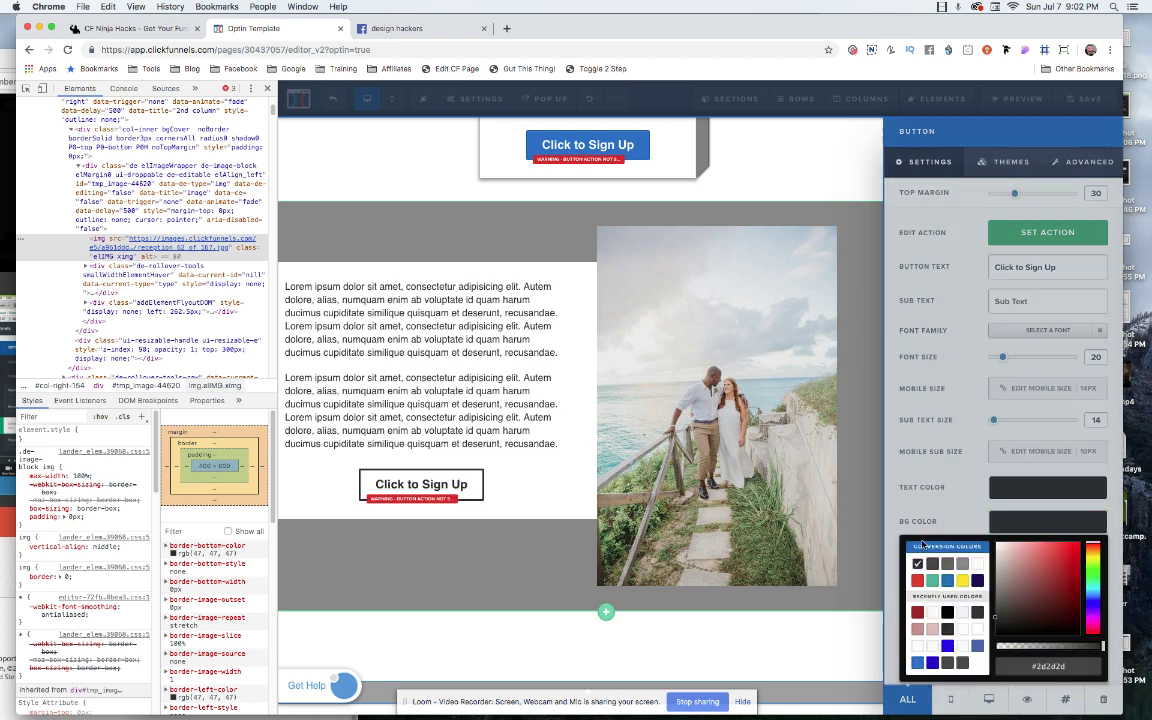
left_click(930, 488)
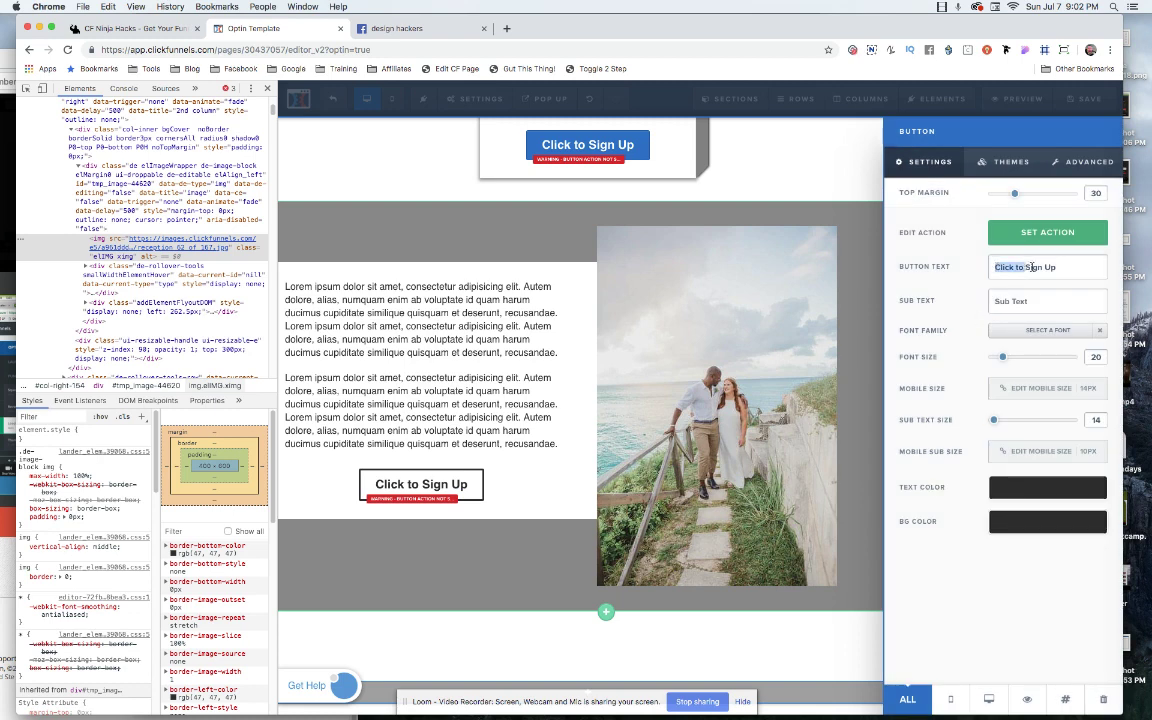
Raise the Click to Sign Up button's font size from 20 to 28.
left_click_drag(995, 267, 1062, 270)
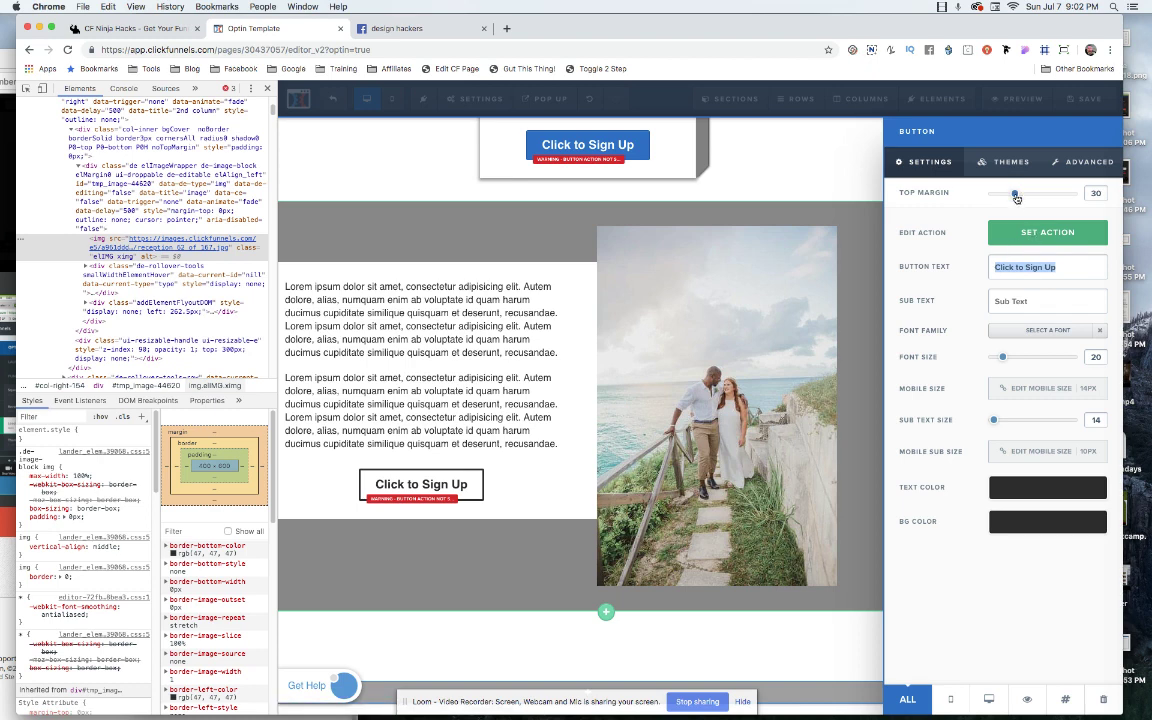
left_click_drag(1015, 196, 1014, 196)
left_click_drag(1004, 360, 1014, 358)
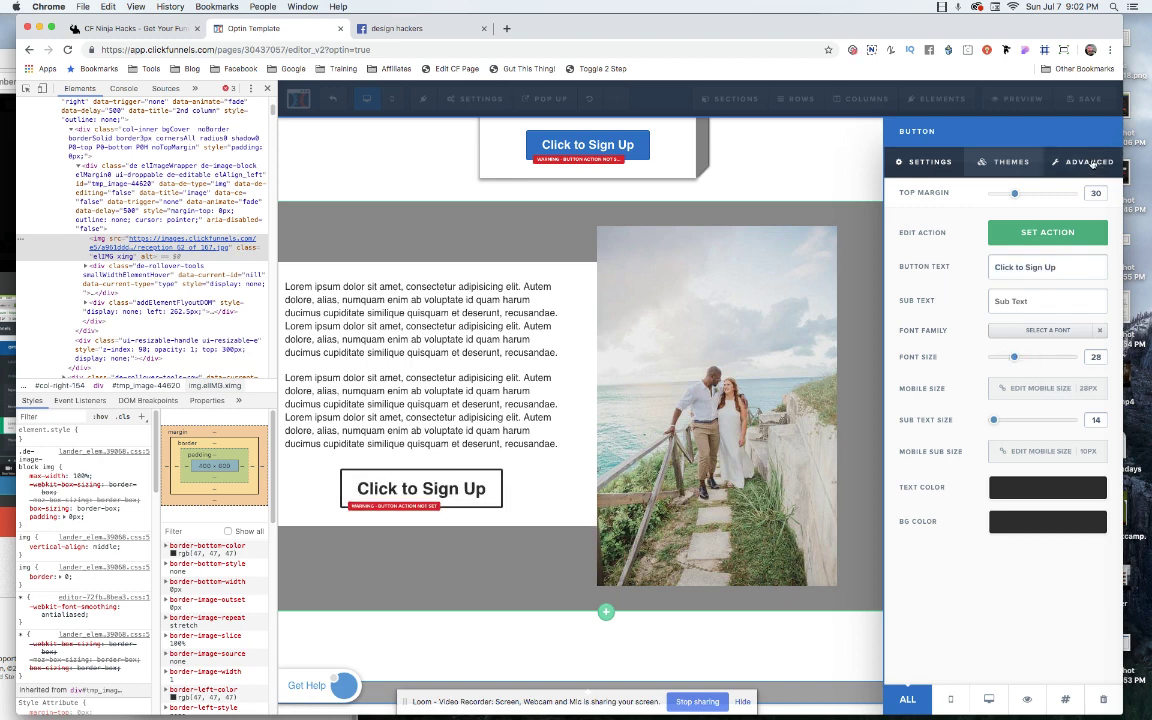
In Advanced styles, keep the Line Flat outlined style and set button width to Fluid.
left_click(1093, 164)
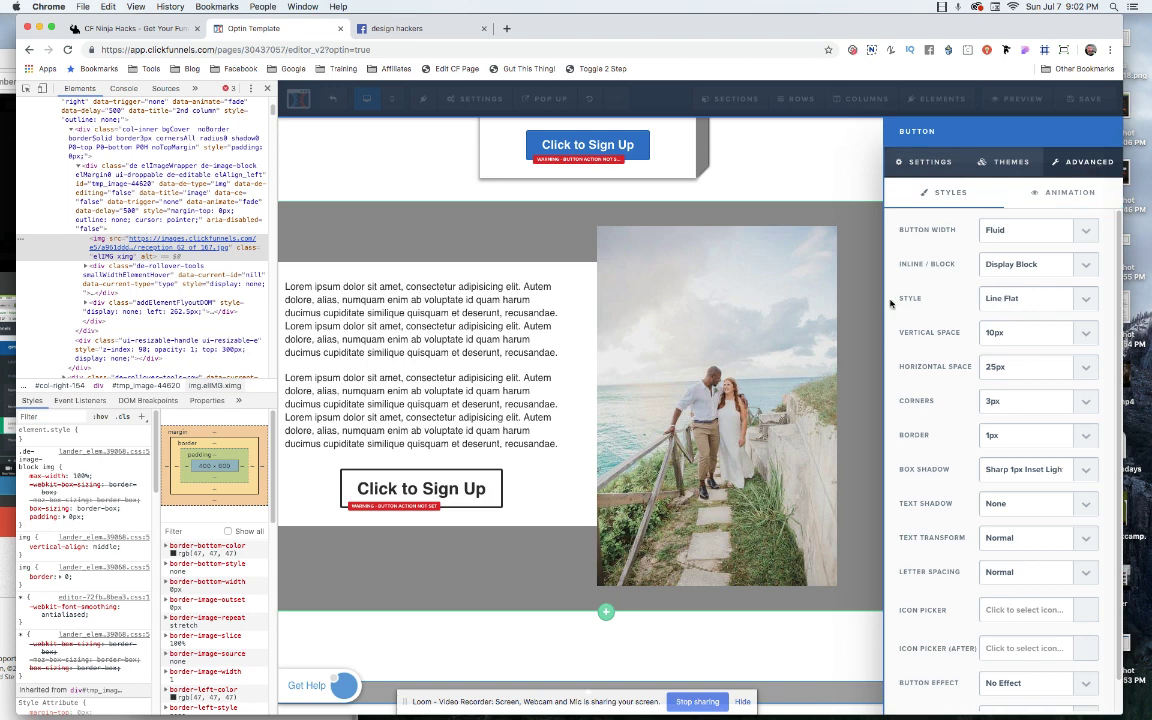
left_click(1010, 299)
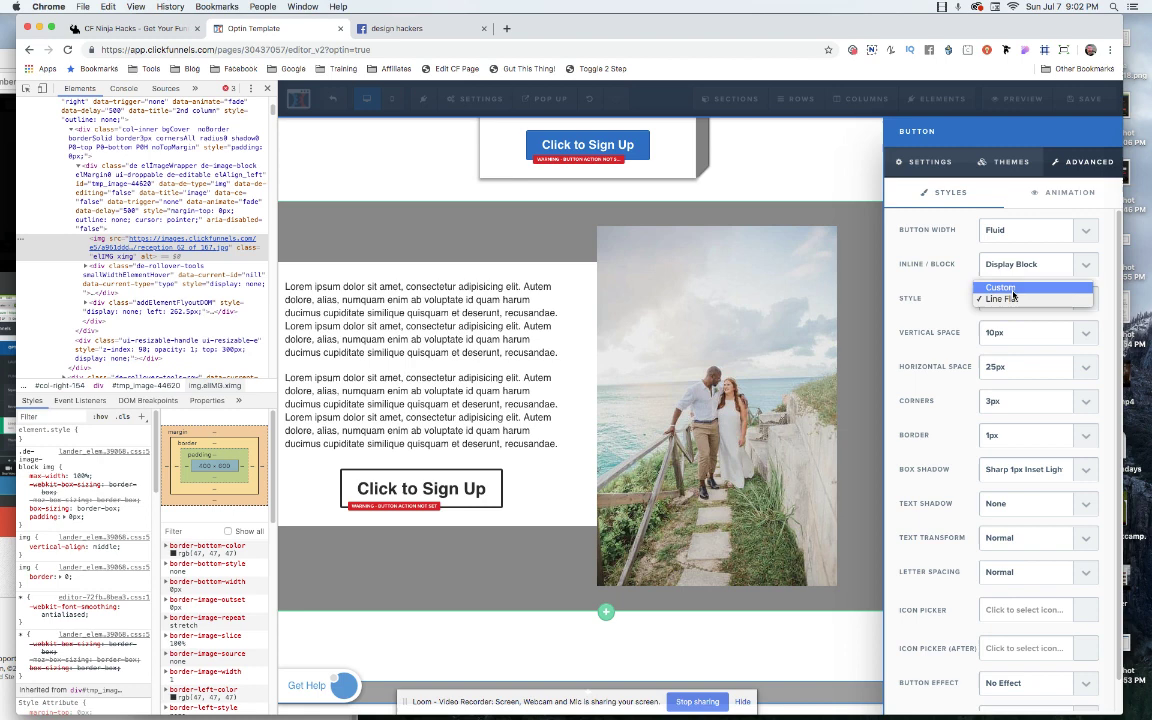
left_click(1003, 288)
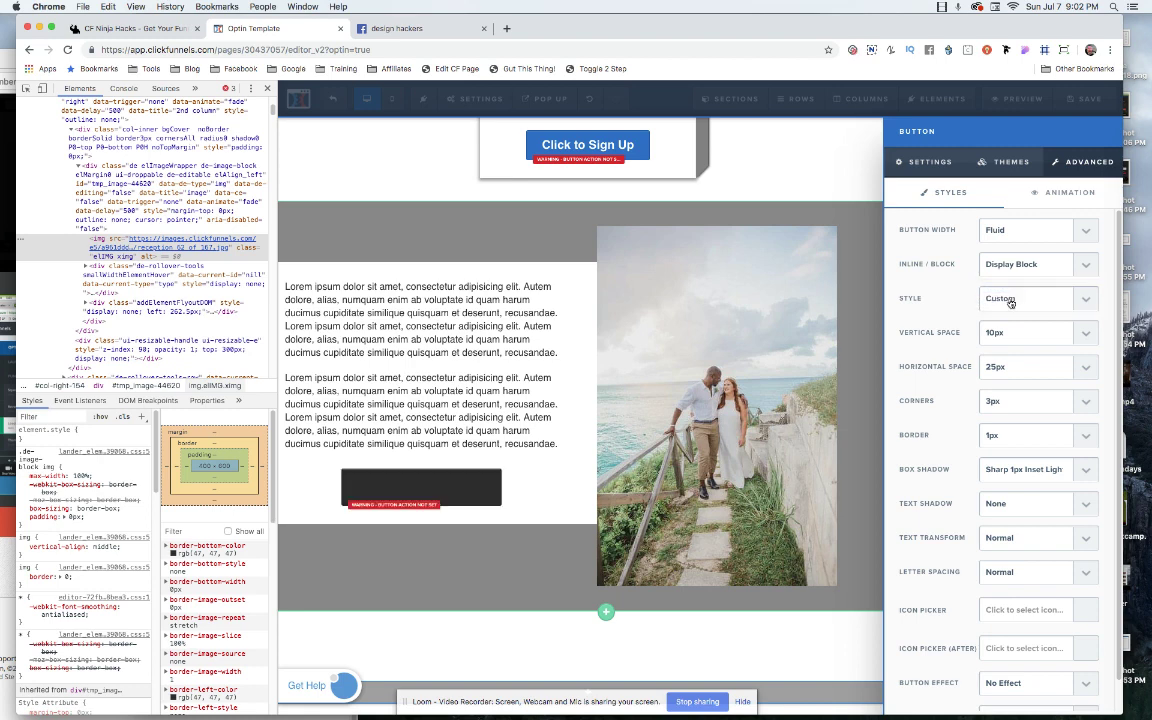
left_click(1012, 296)
left_click(1001, 311)
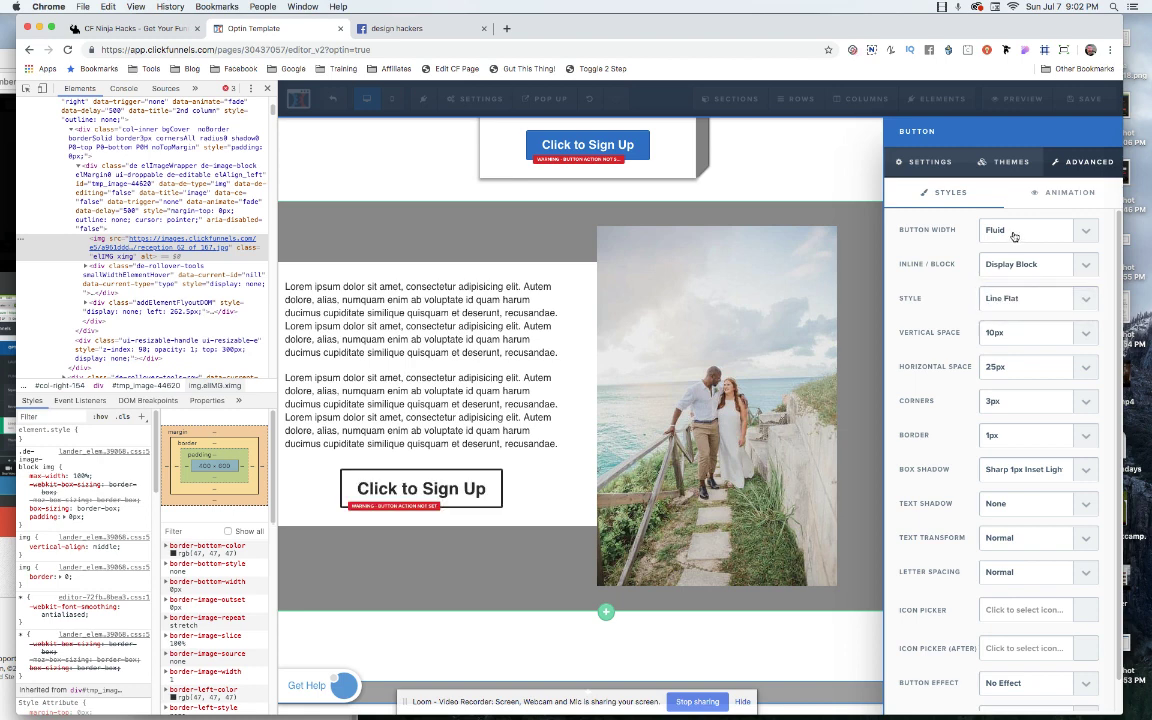
left_click(1012, 231)
left_click(1013, 243)
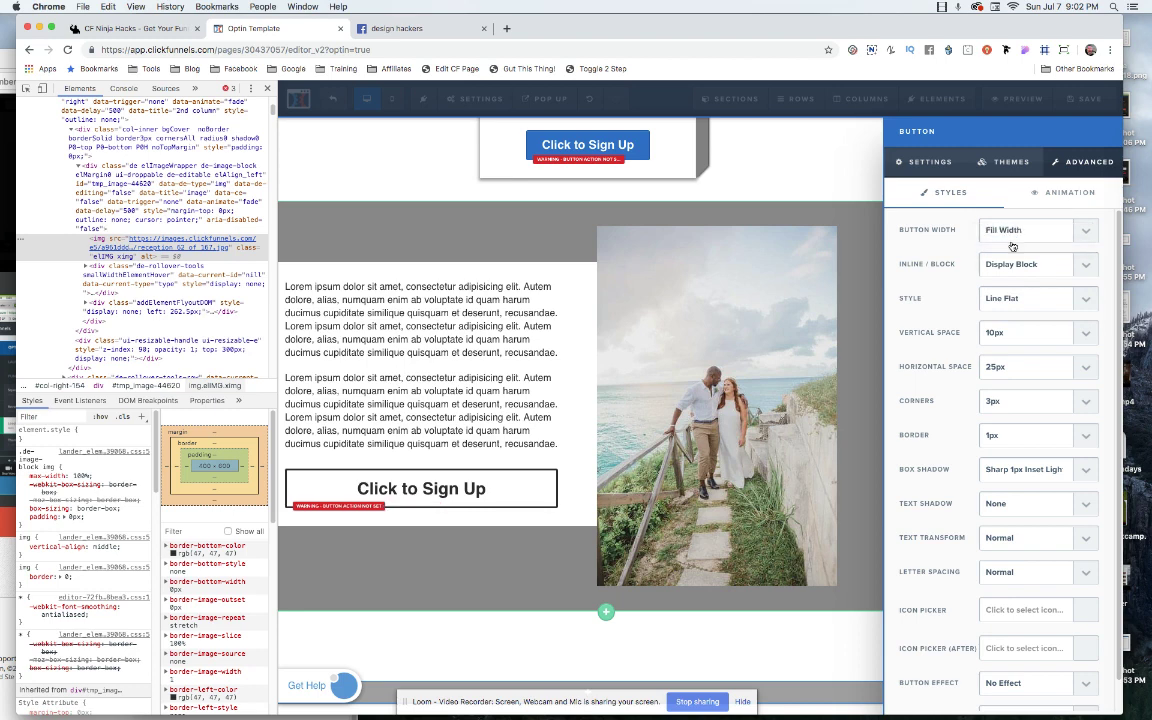
left_click(1013, 231)
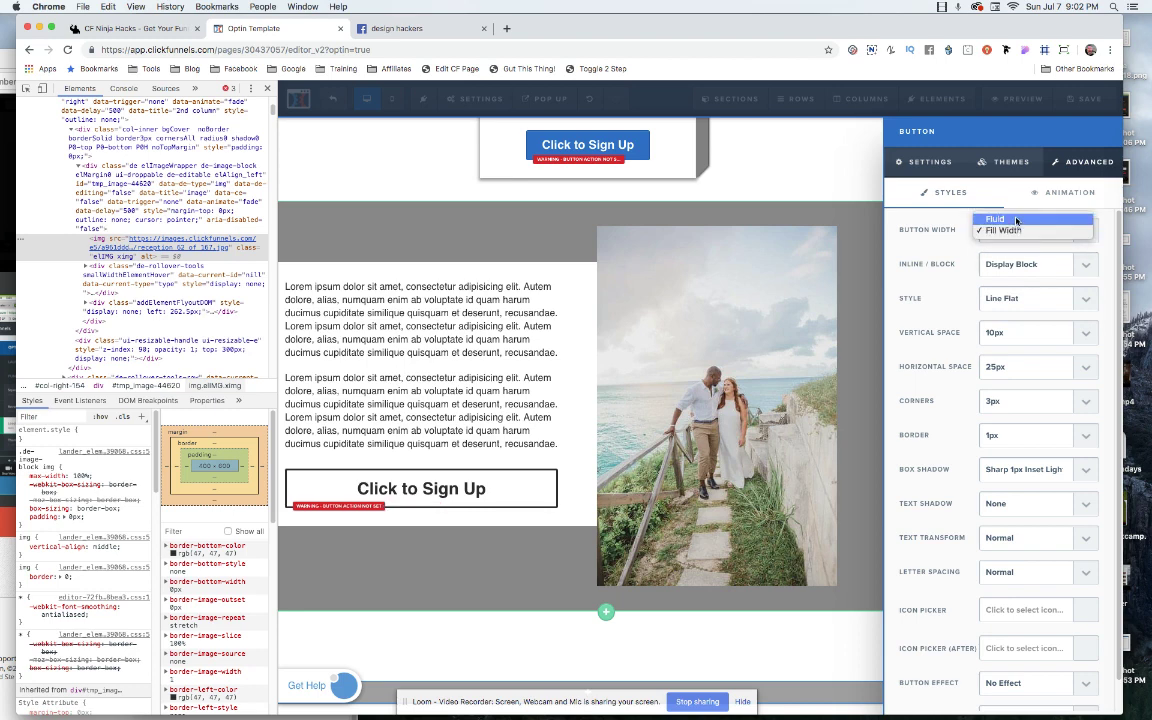
left_click(1017, 222)
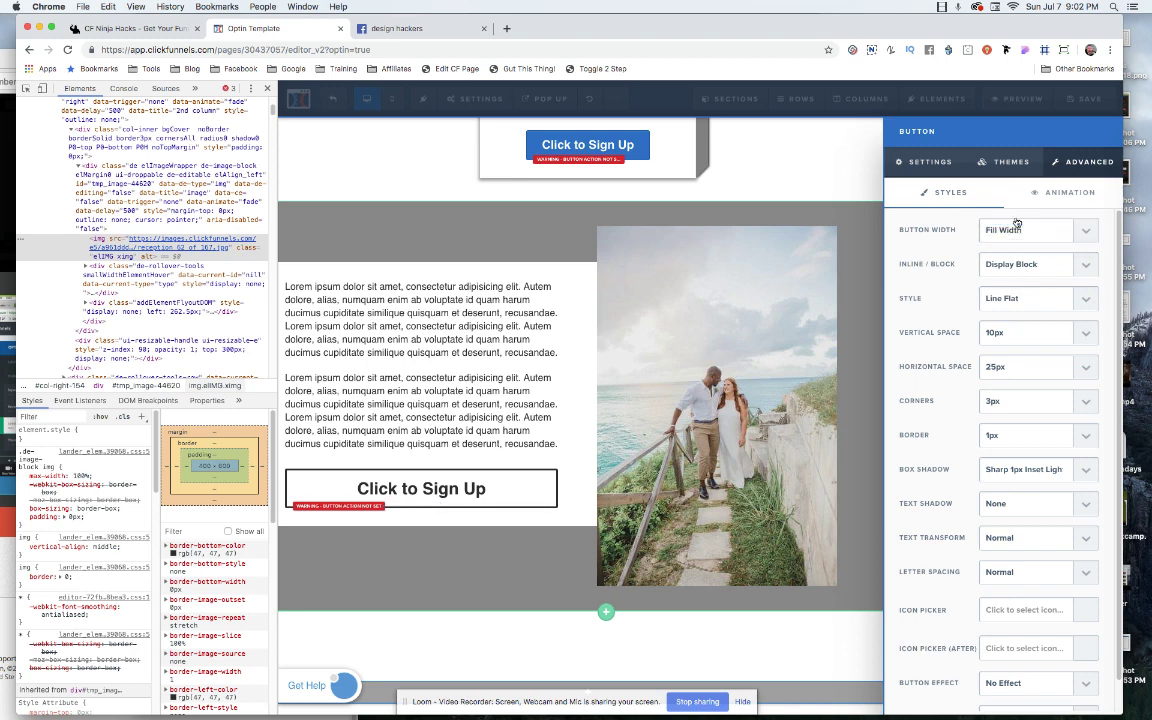
Keep vertical spacing at 10px, set Box Shadow to No Shadow, and close the settings.
left_click(1001, 334)
left_click(1000, 343)
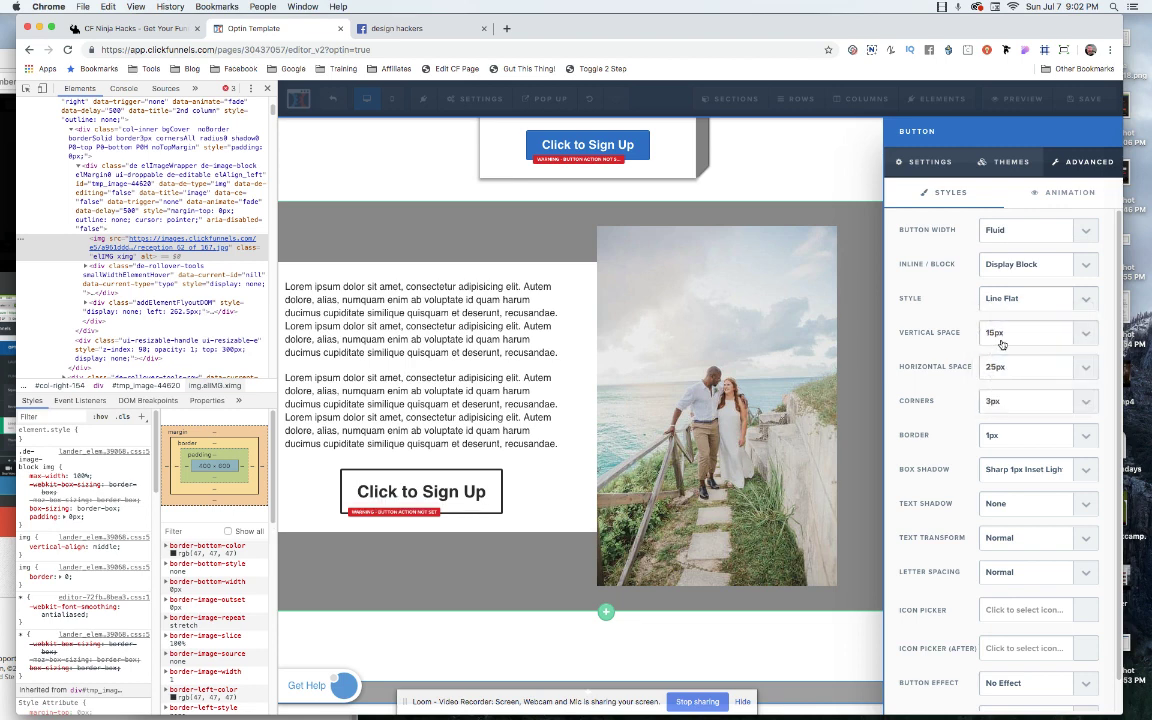
left_click(1002, 338)
left_click(995, 321)
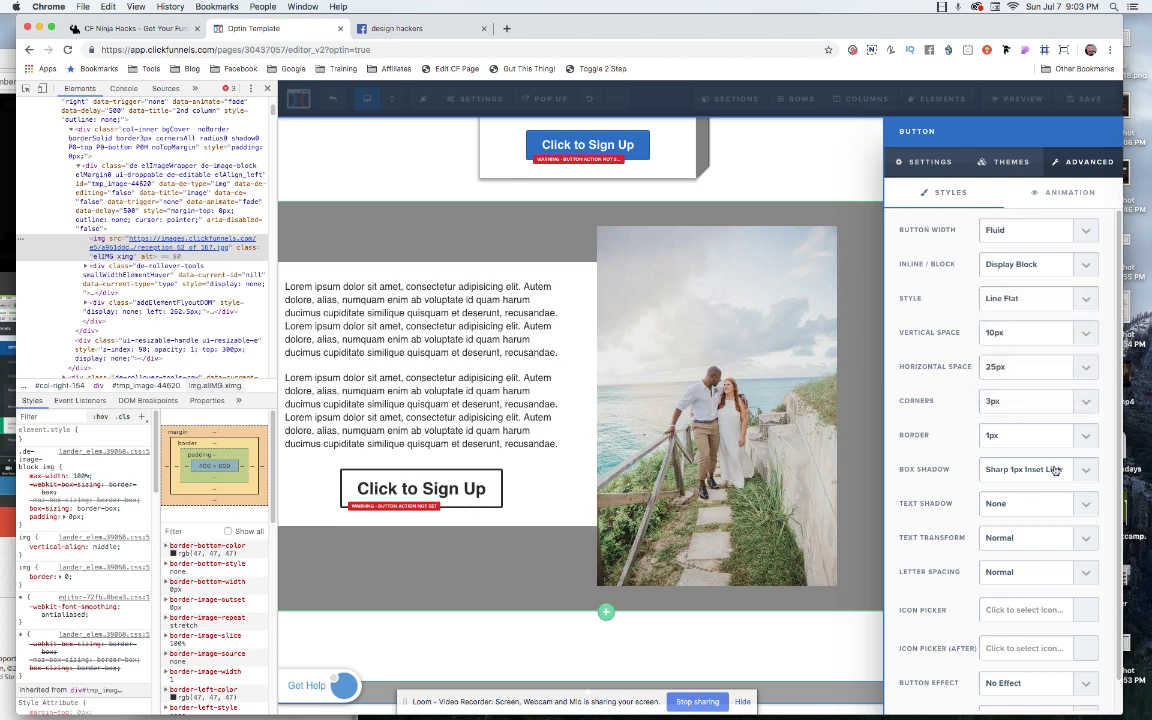
left_click(1013, 477)
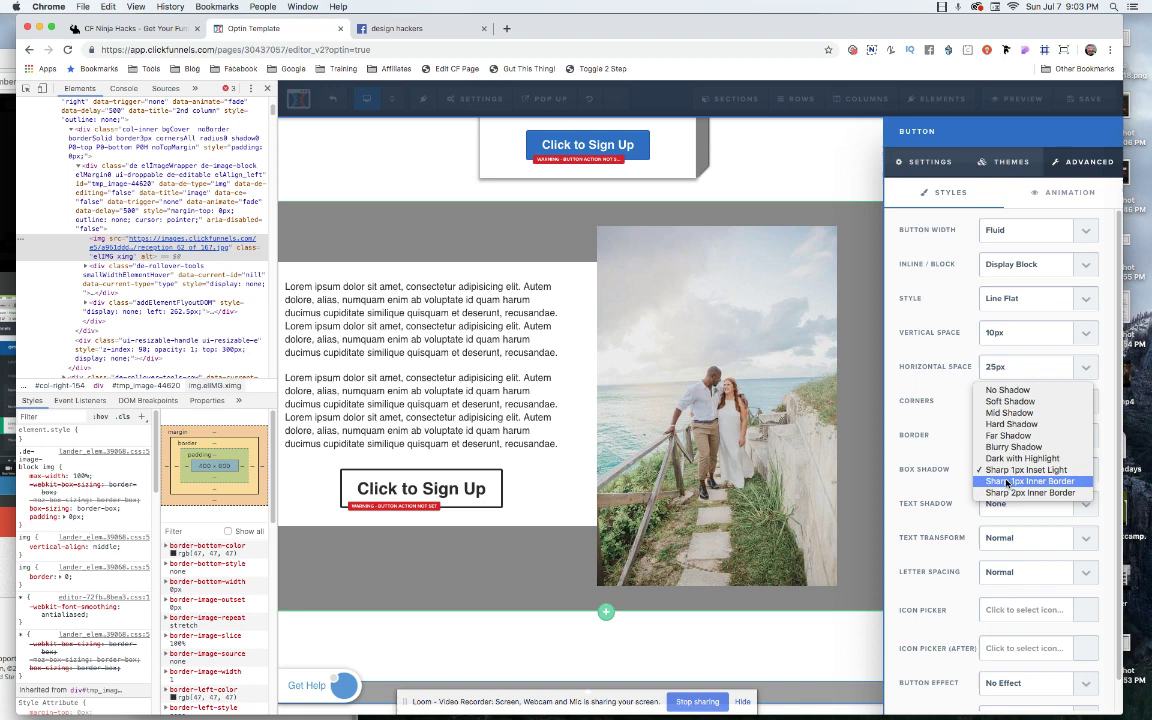
left_click(1007, 484)
left_click(1009, 472)
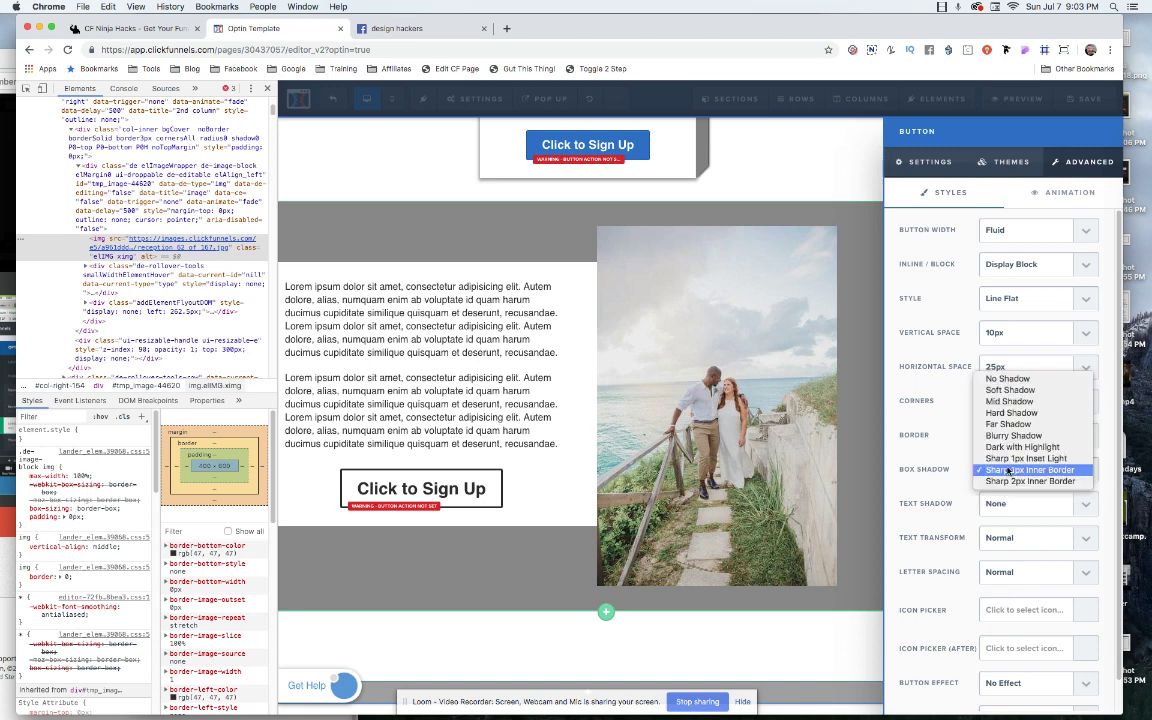
left_click(1006, 379)
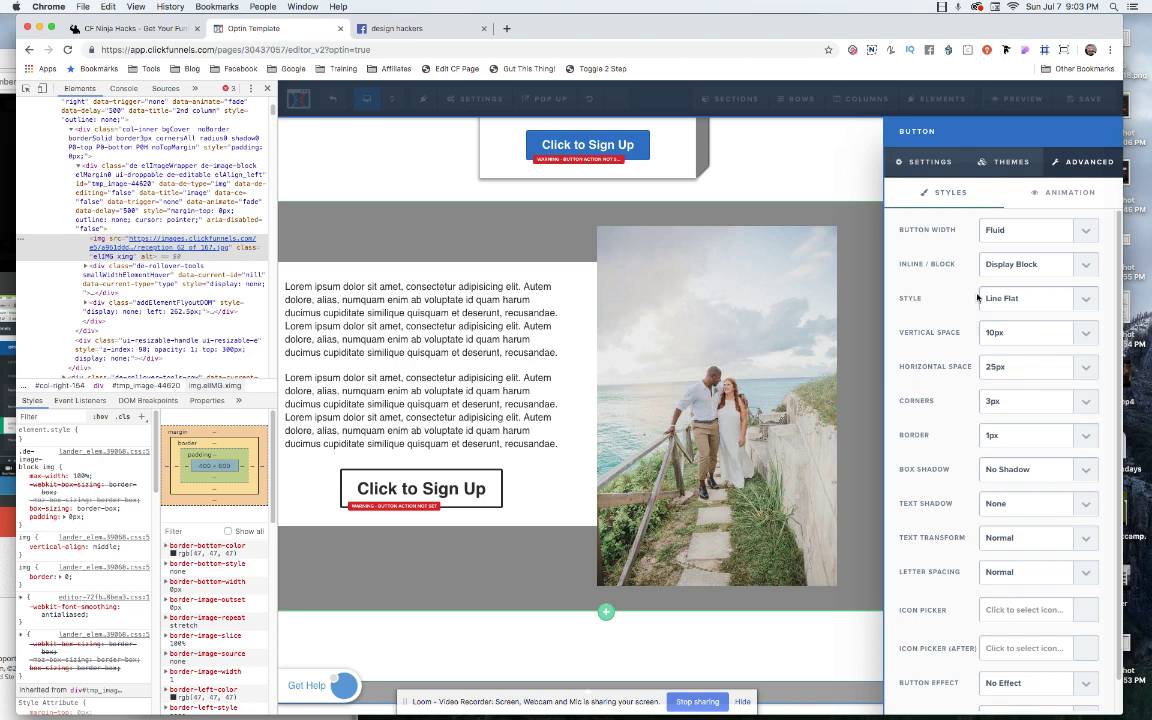
left_click(538, 432)
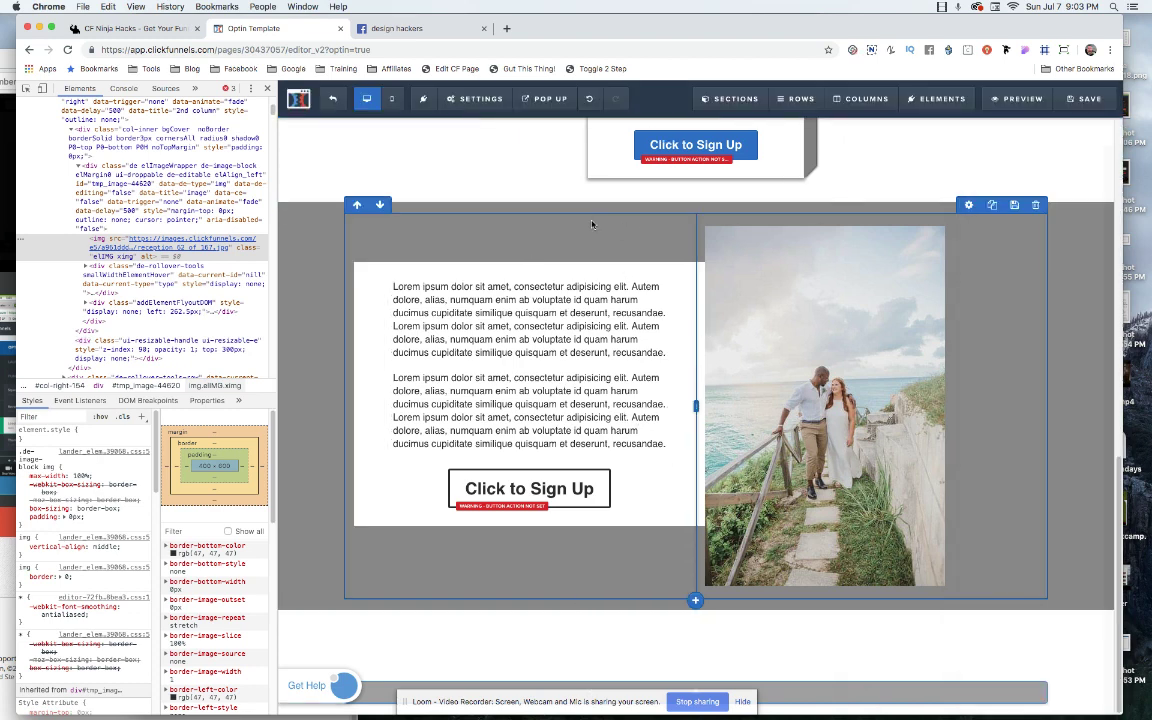
left_click(862, 100)
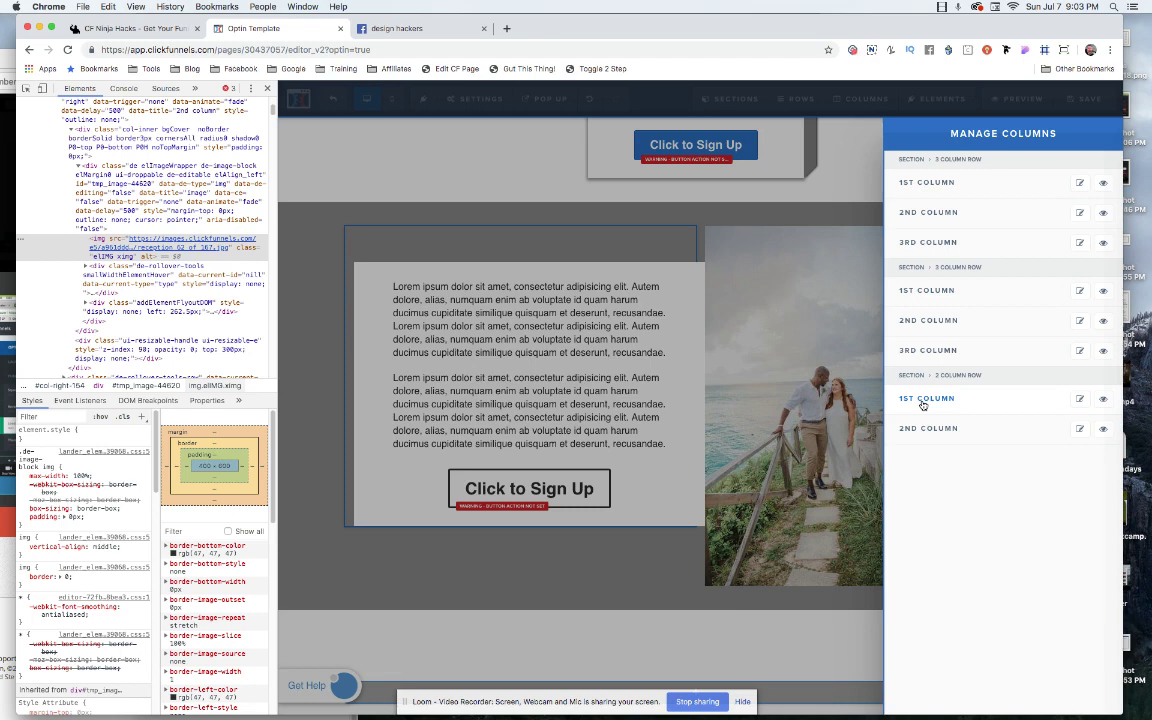
left_click(922, 400)
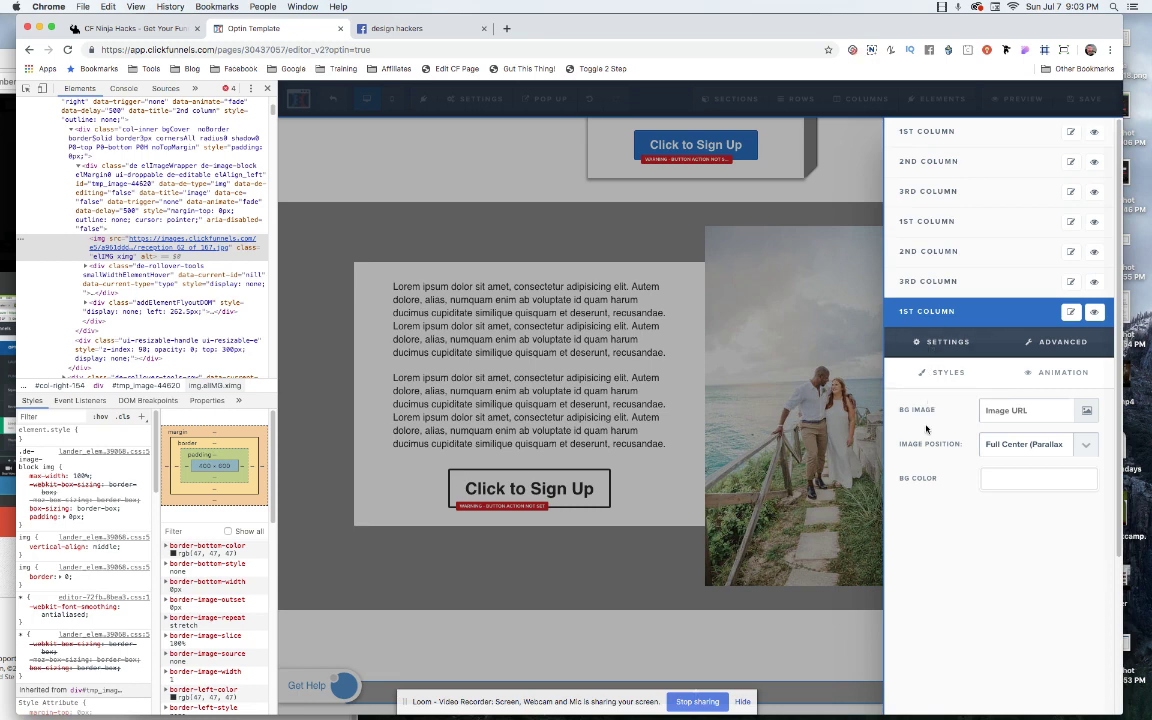
scroll(926, 428, "down", 5)
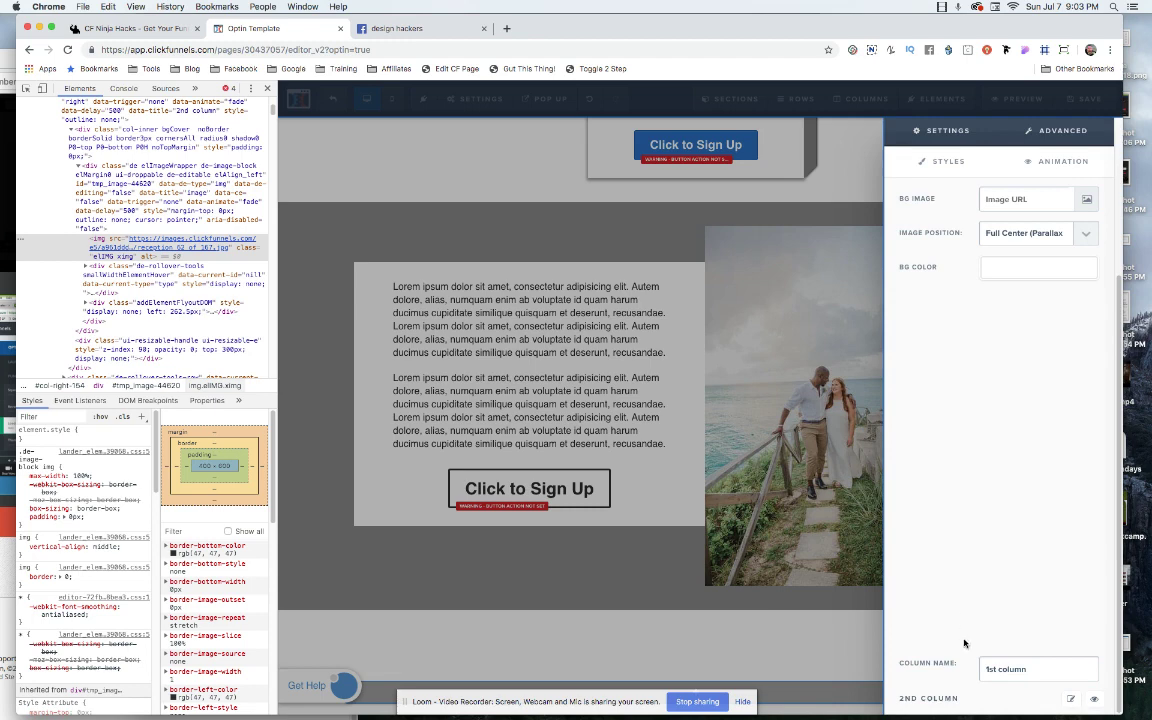
scroll(978, 462, "up", 5)
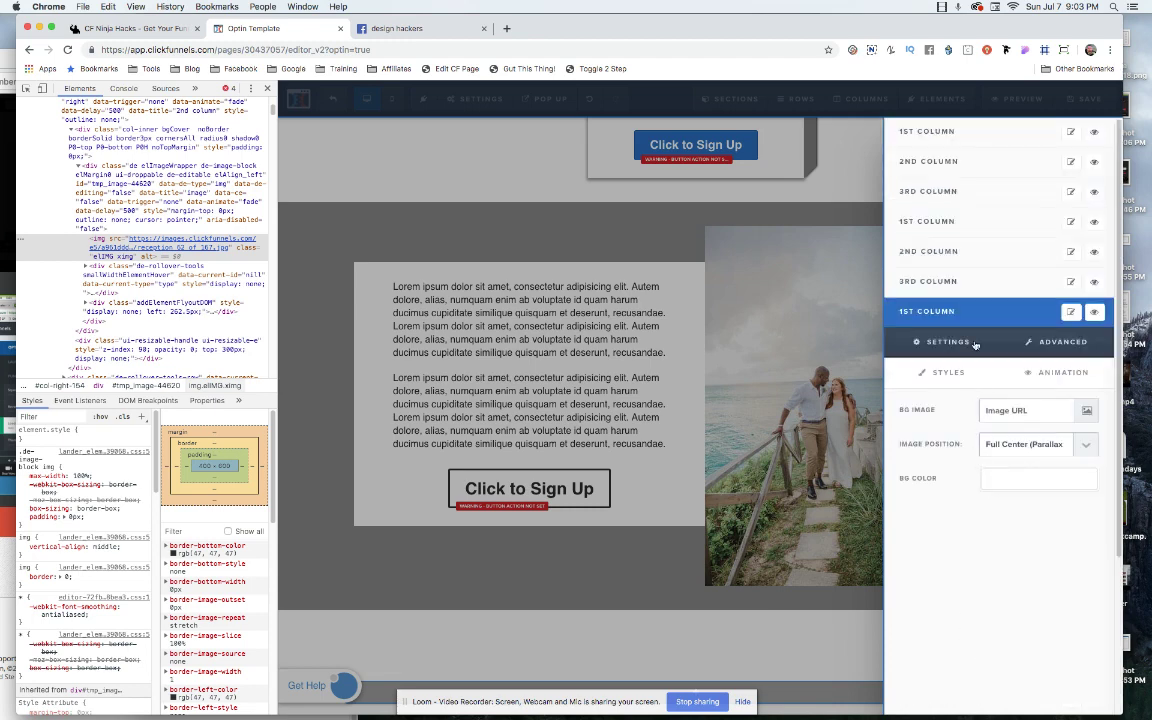
scroll(875, 310, "up", 5)
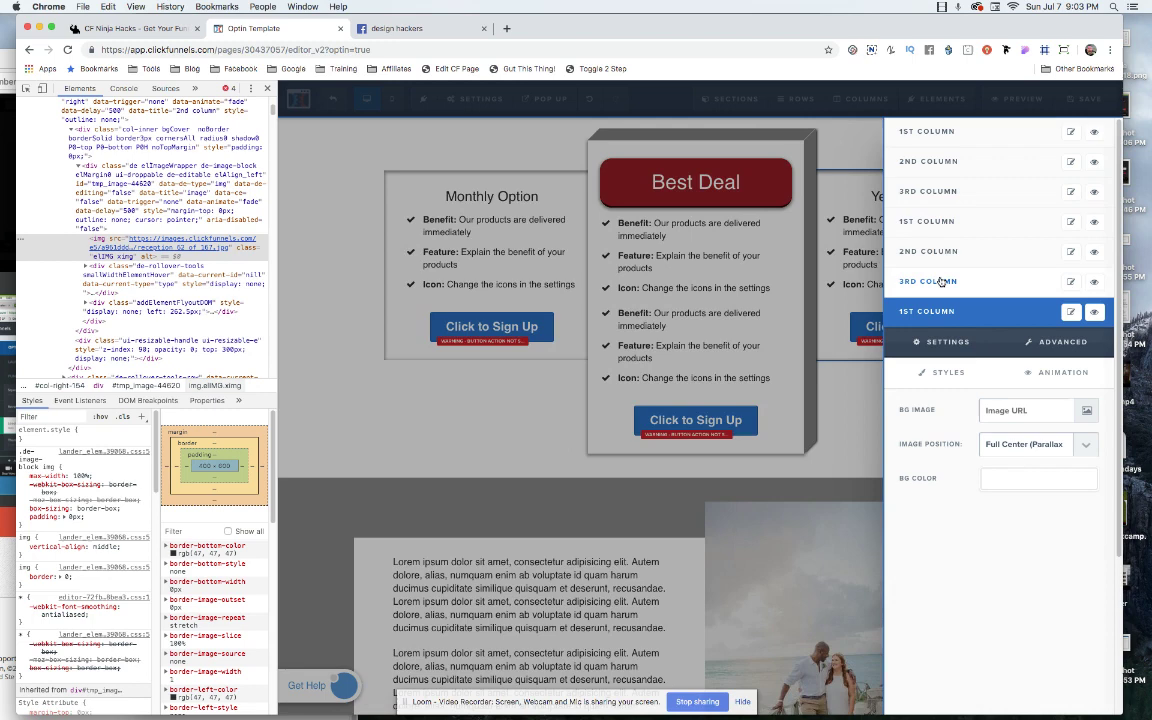
left_click(940, 283)
scroll(941, 440, "down", 5)
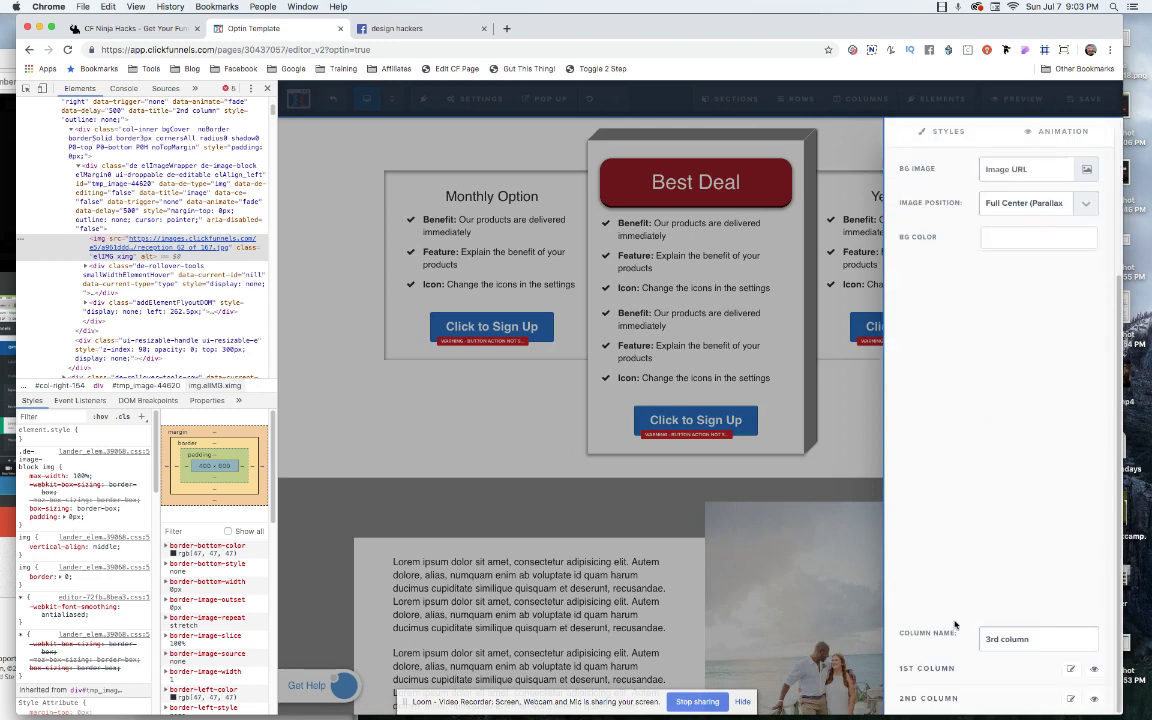
scroll(955, 530, "up", 4)
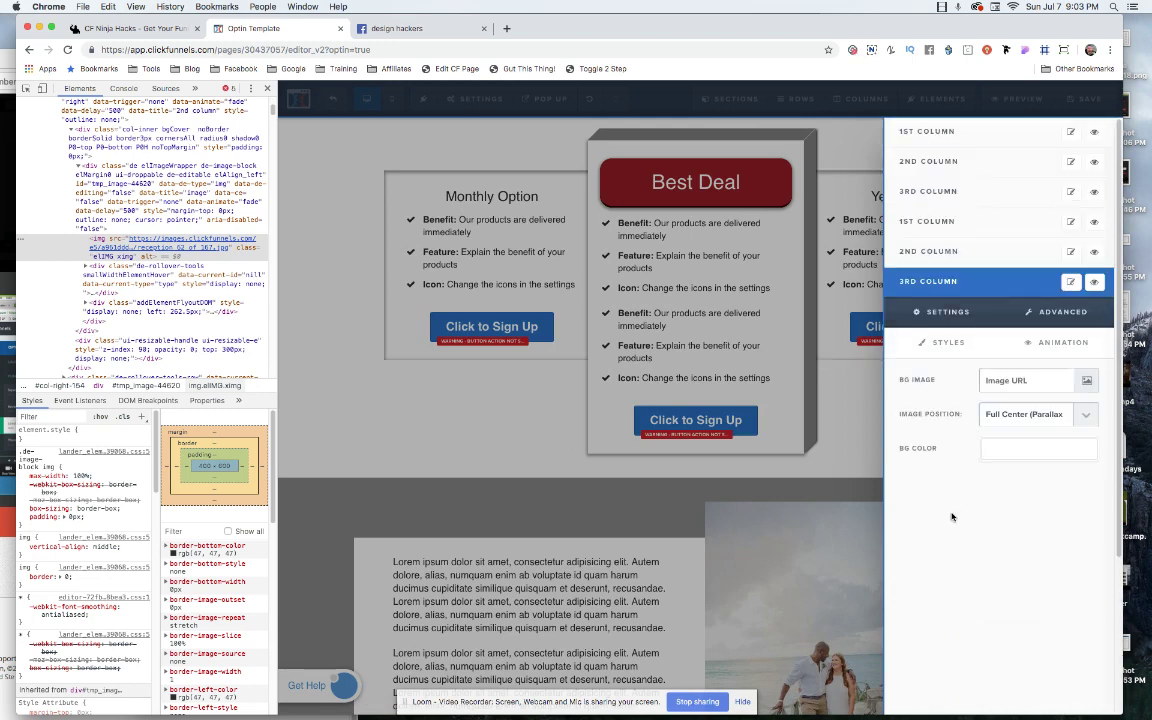
scroll(952, 517, "down", 4)
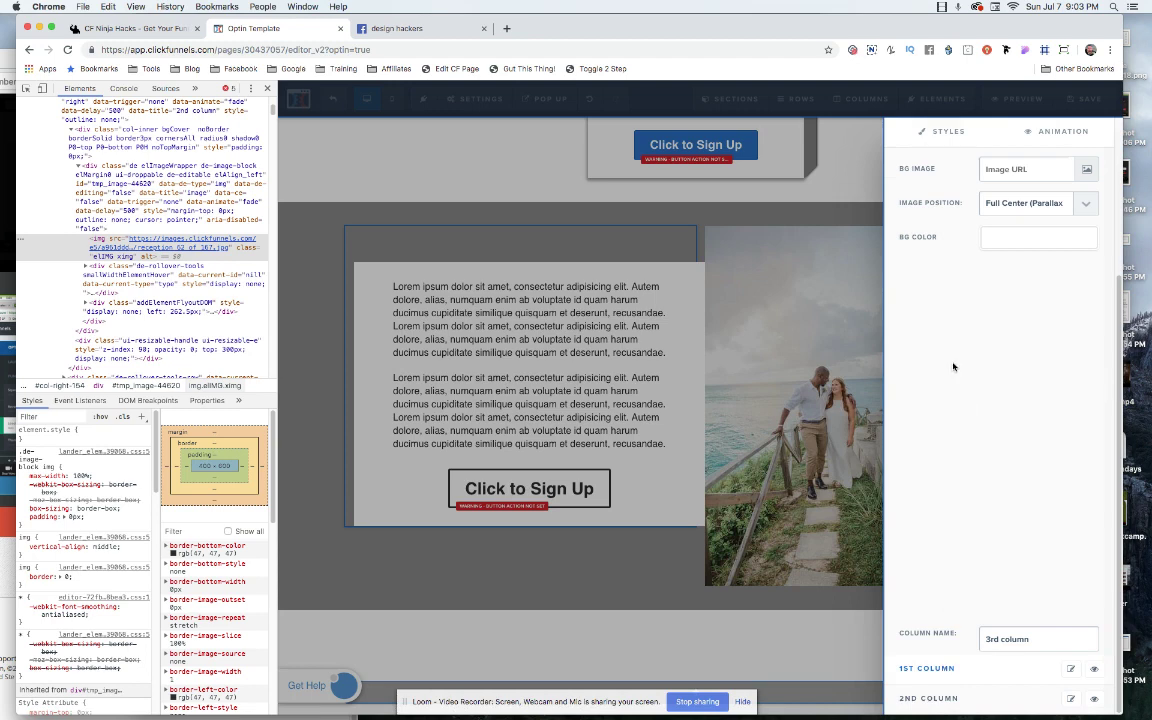
left_click(630, 244)
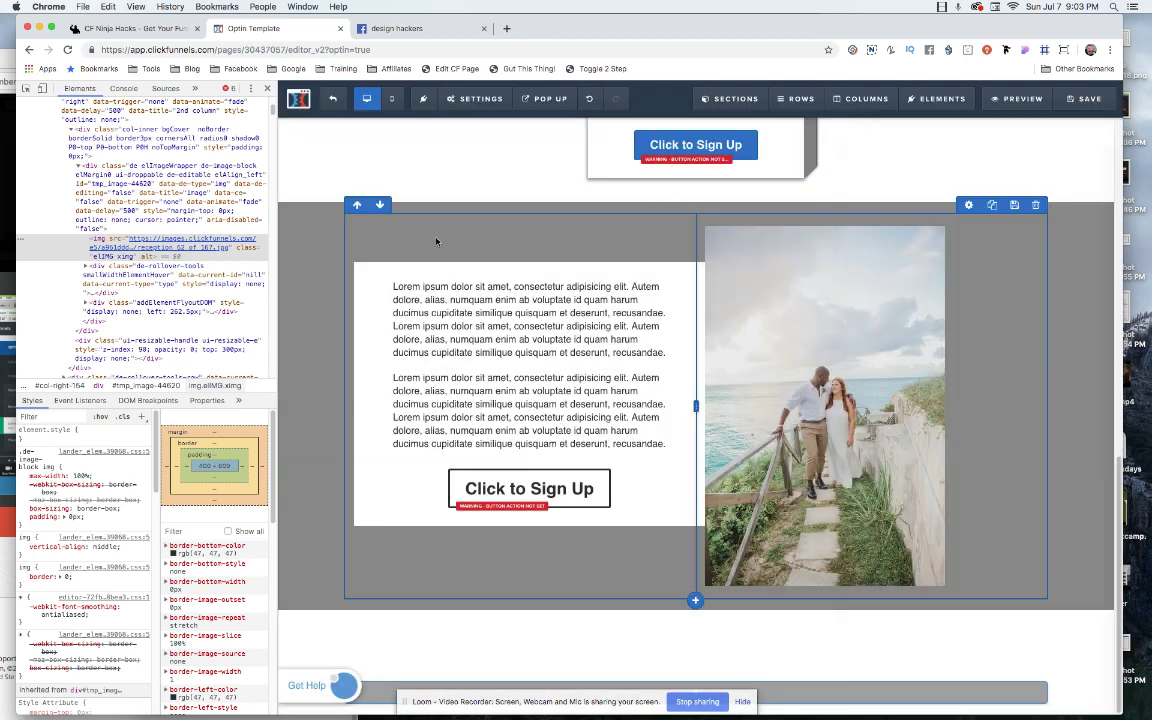
Inspect the text column, expand div#col-left-123 and select its col-inner child.
right_click(371, 237)
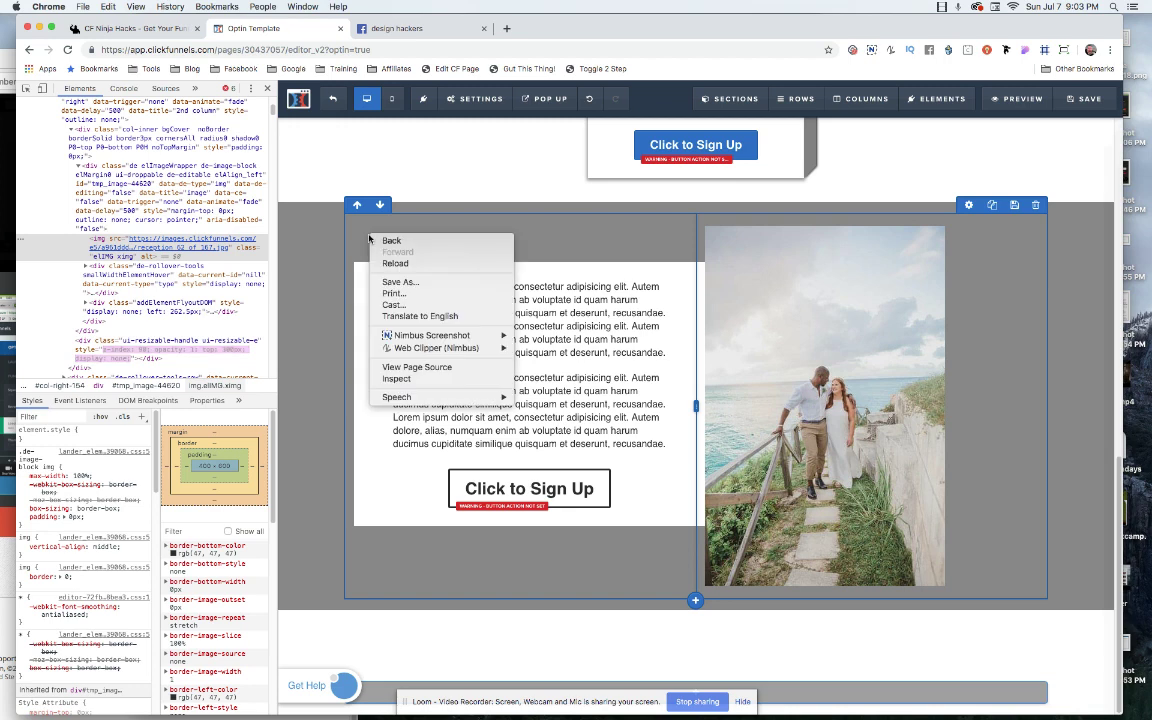
left_click(407, 380)
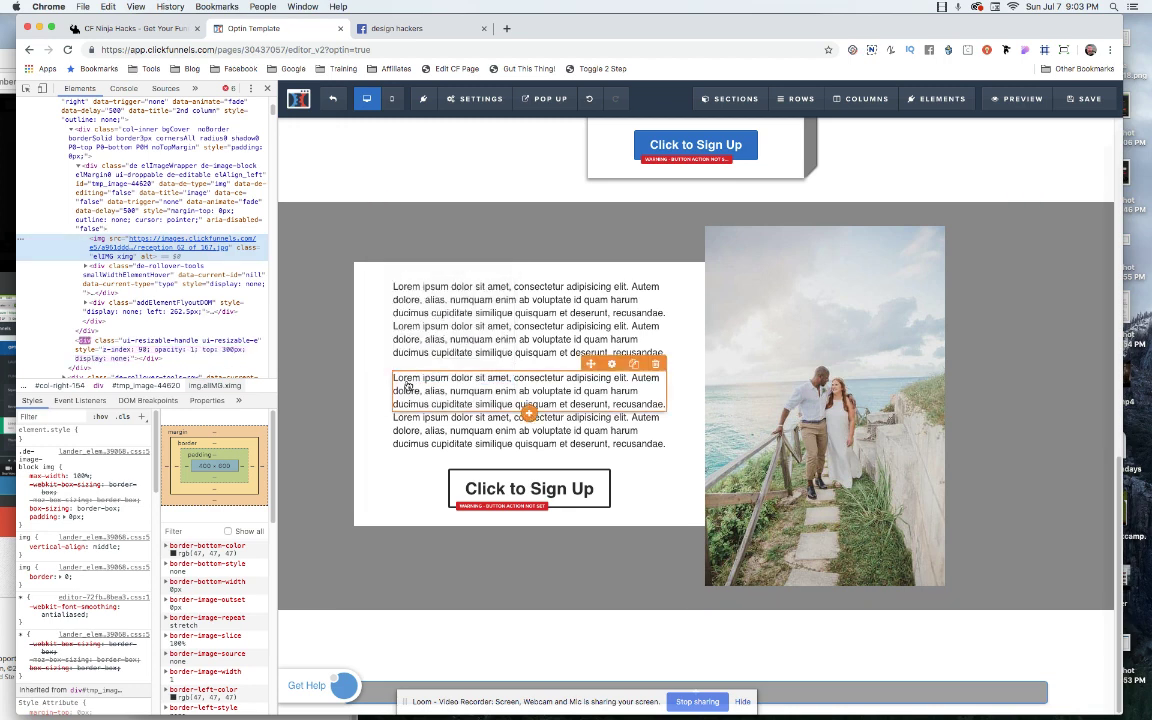
left_click(124, 226)
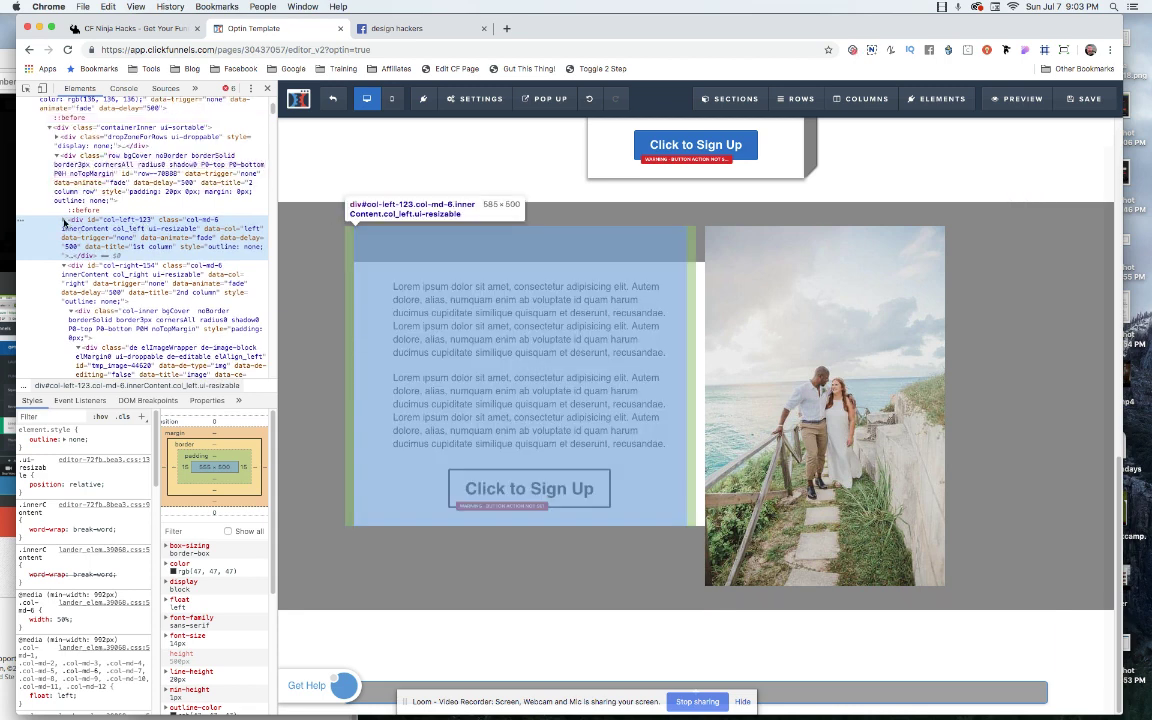
left_click(63, 221)
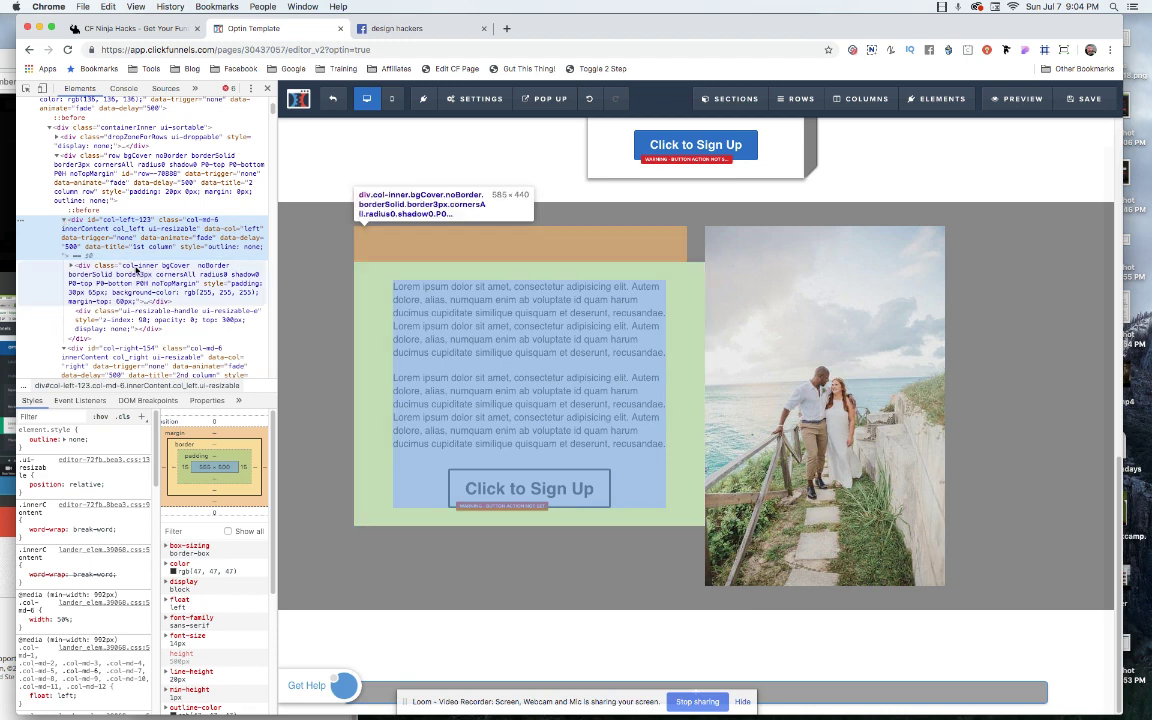
left_click(136, 268)
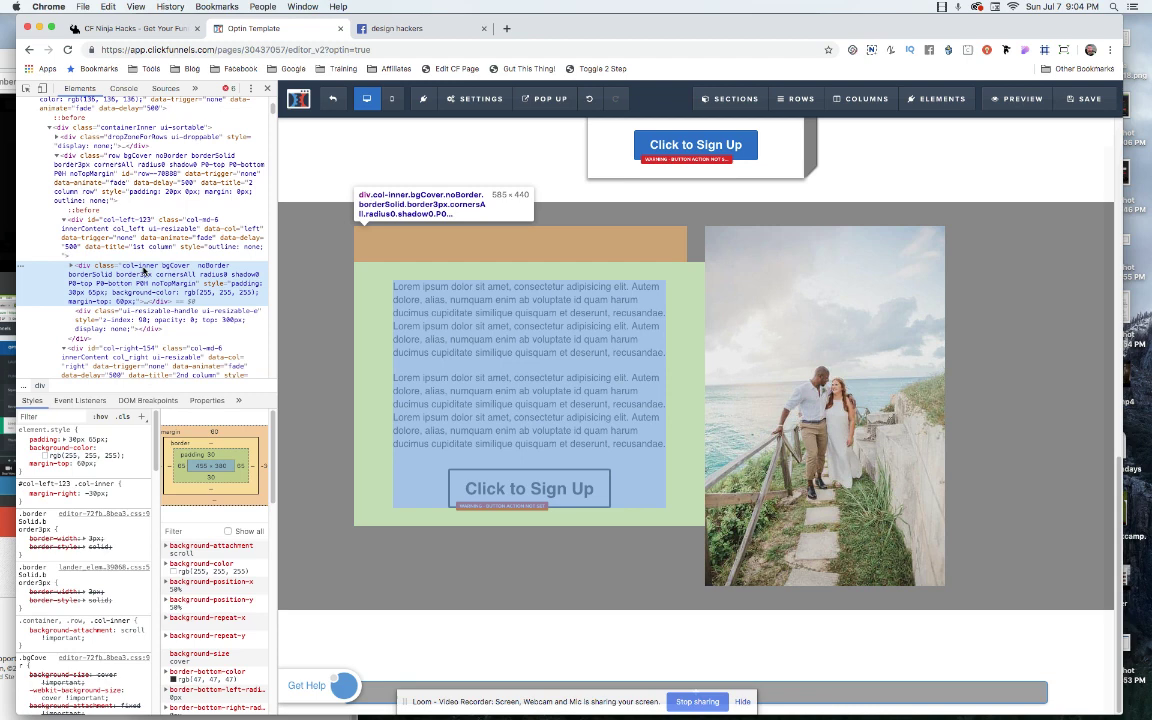
mouse_move(430, 99)
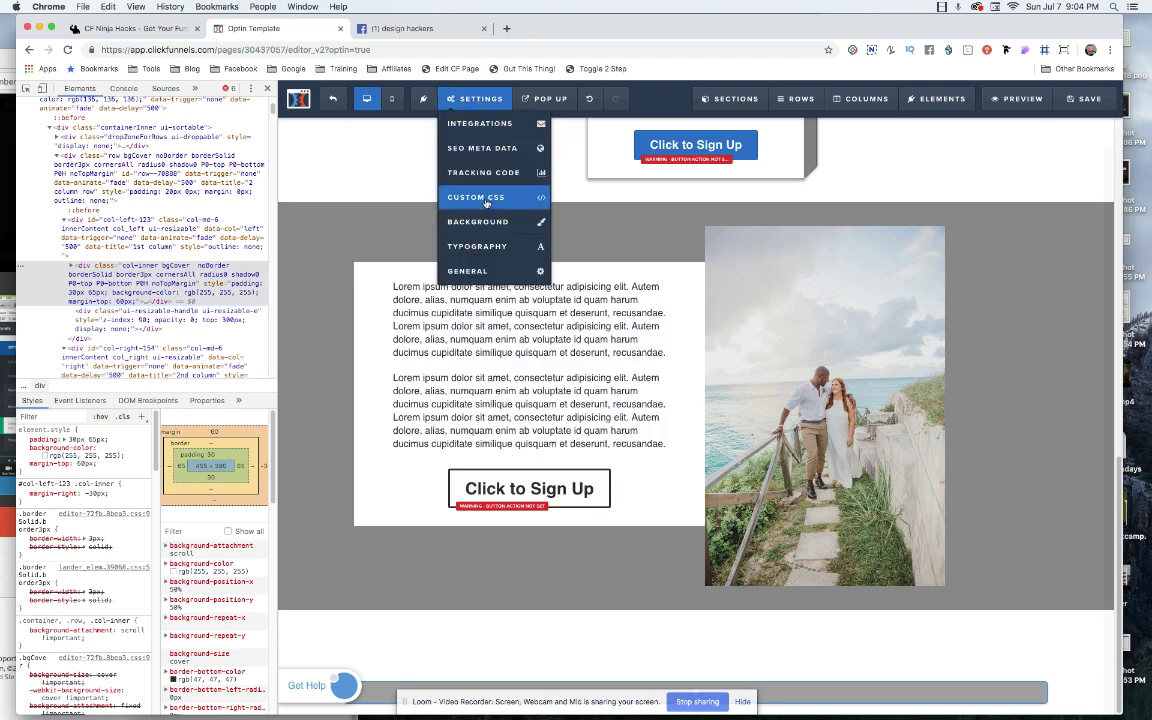
Open Custom CSS and locate the #col-left-123 .col-inner rule.
left_click(486, 199)
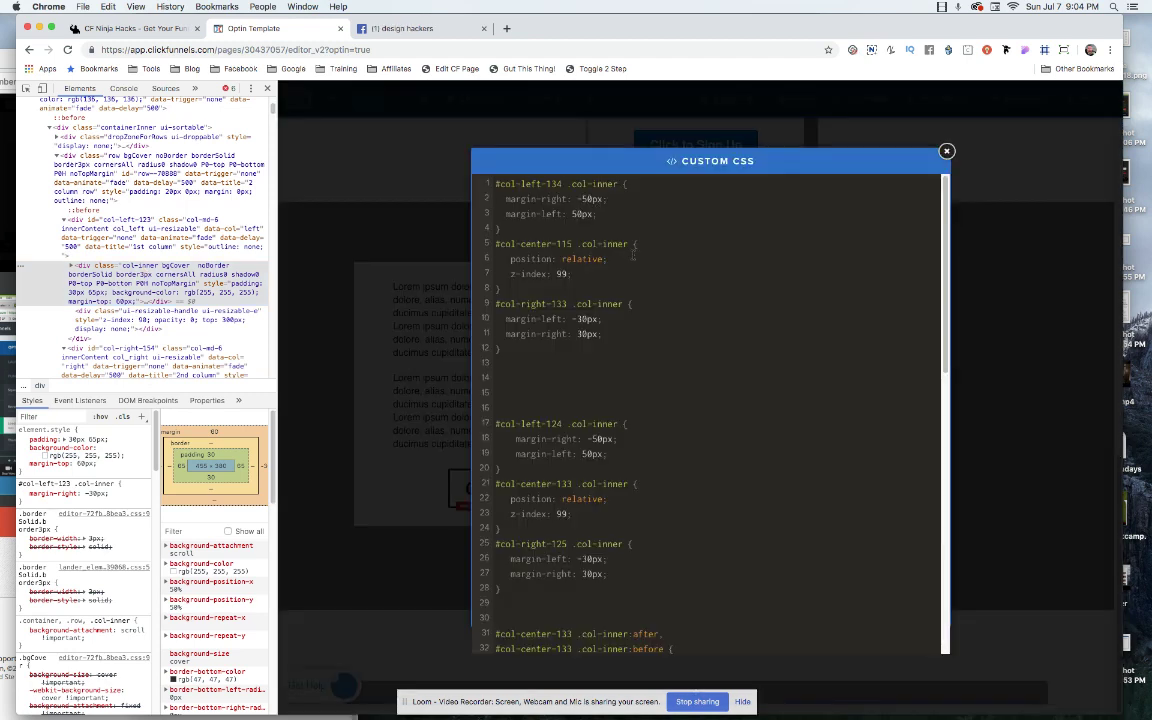
scroll(633, 257, "down", 15)
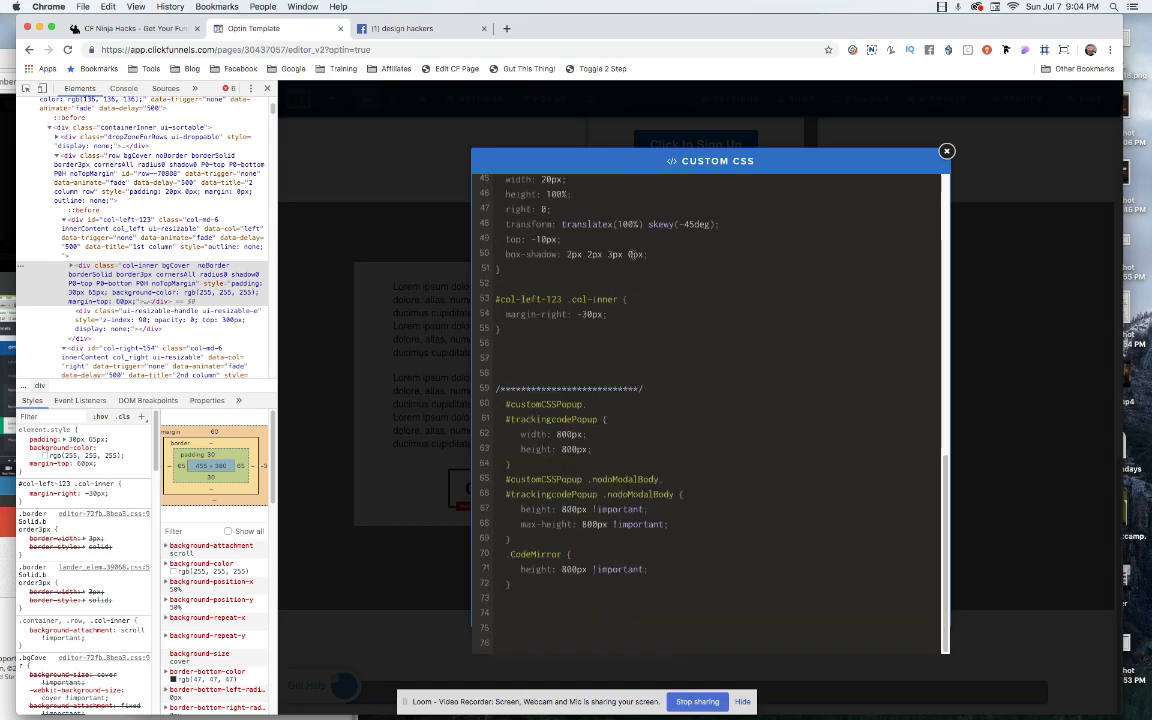
scroll(753, 340, "up", 5)
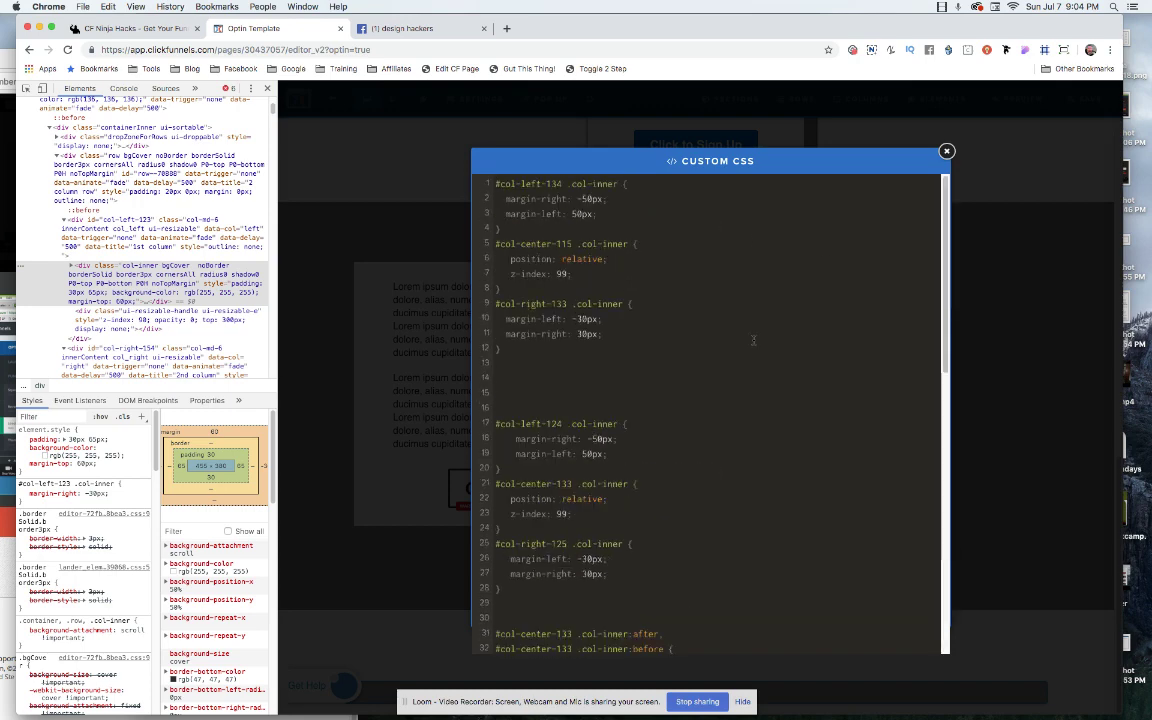
scroll(753, 340, "down", 5)
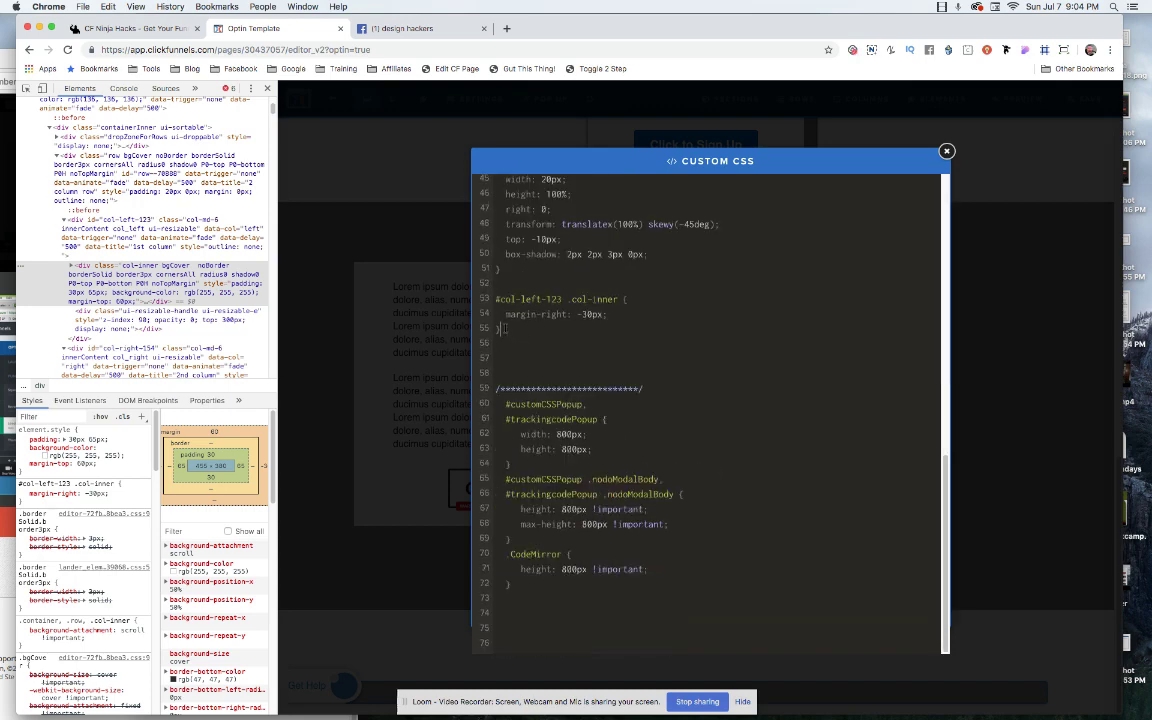
left_click_drag(515, 330, 497, 299)
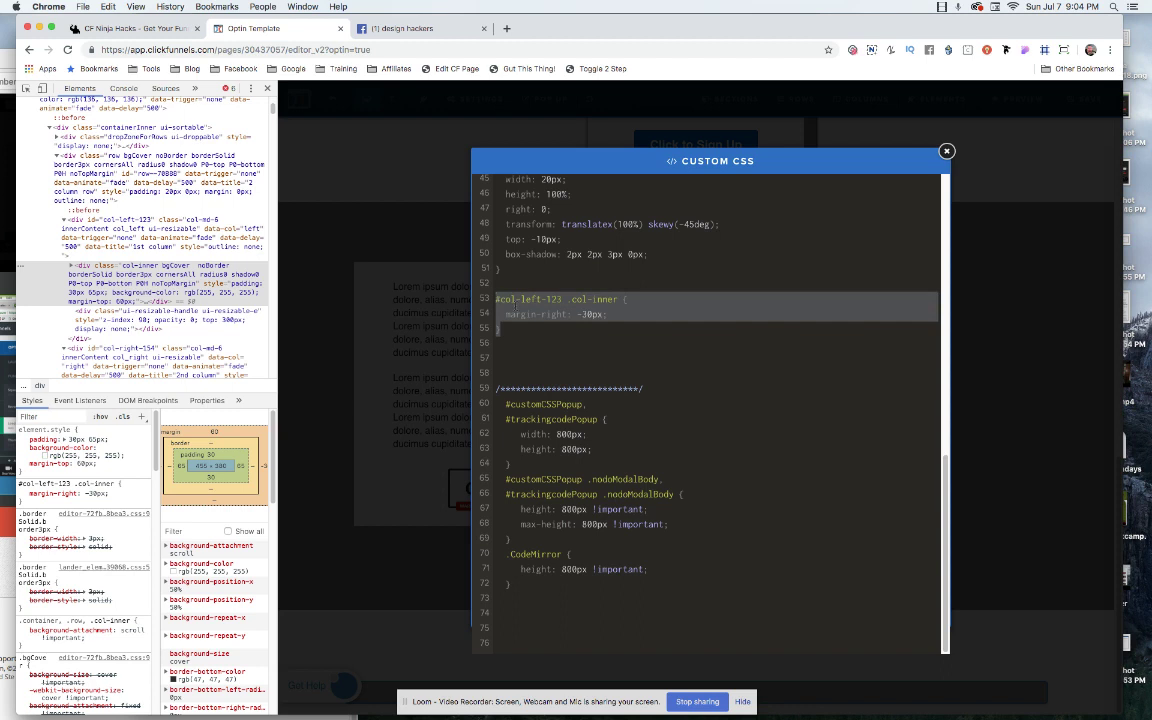
left_click(563, 298)
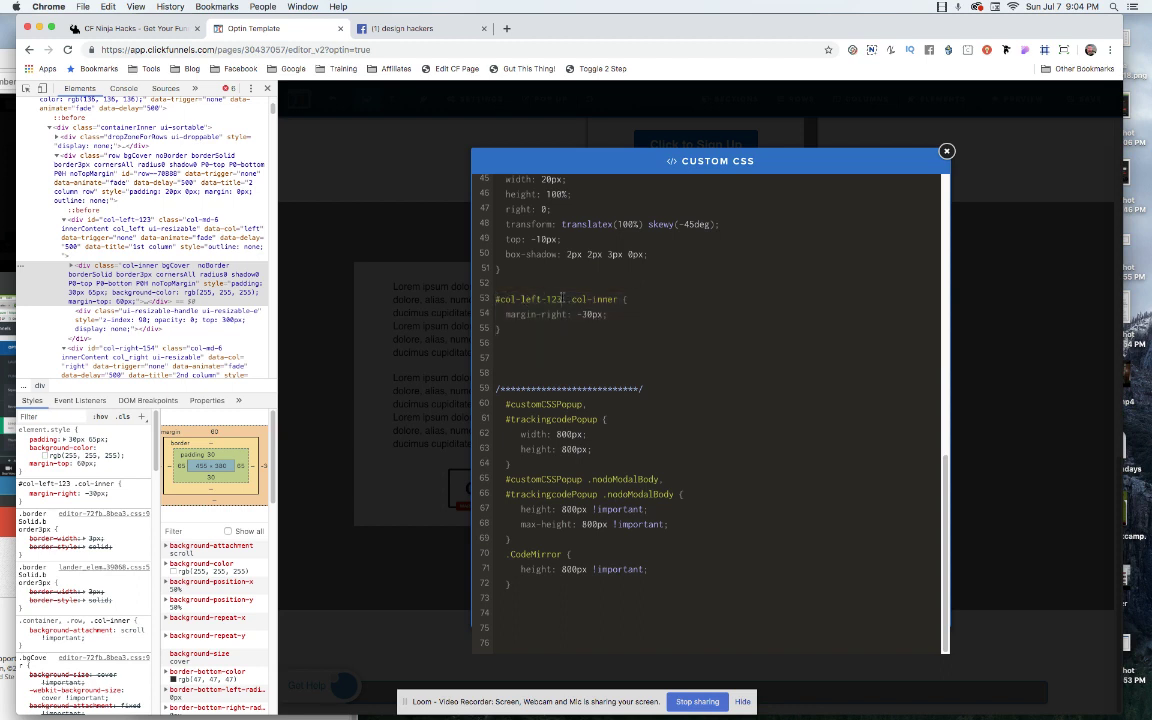
left_click_drag(563, 298, 497, 299)
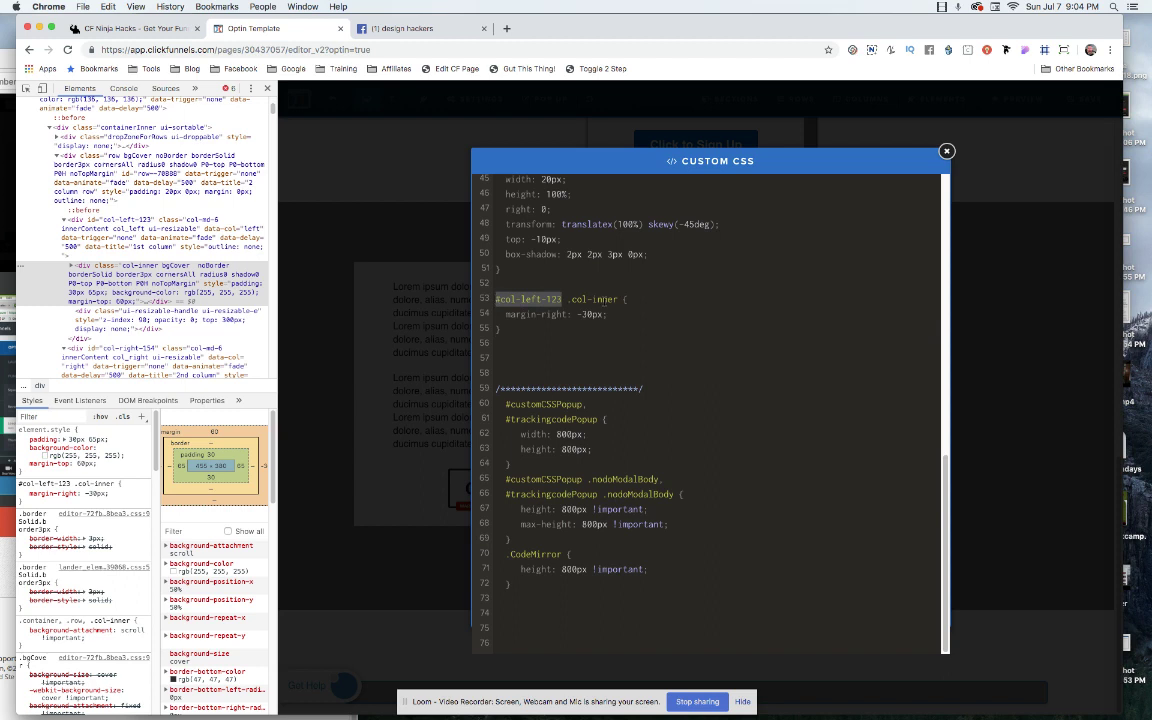
left_click(619, 299)
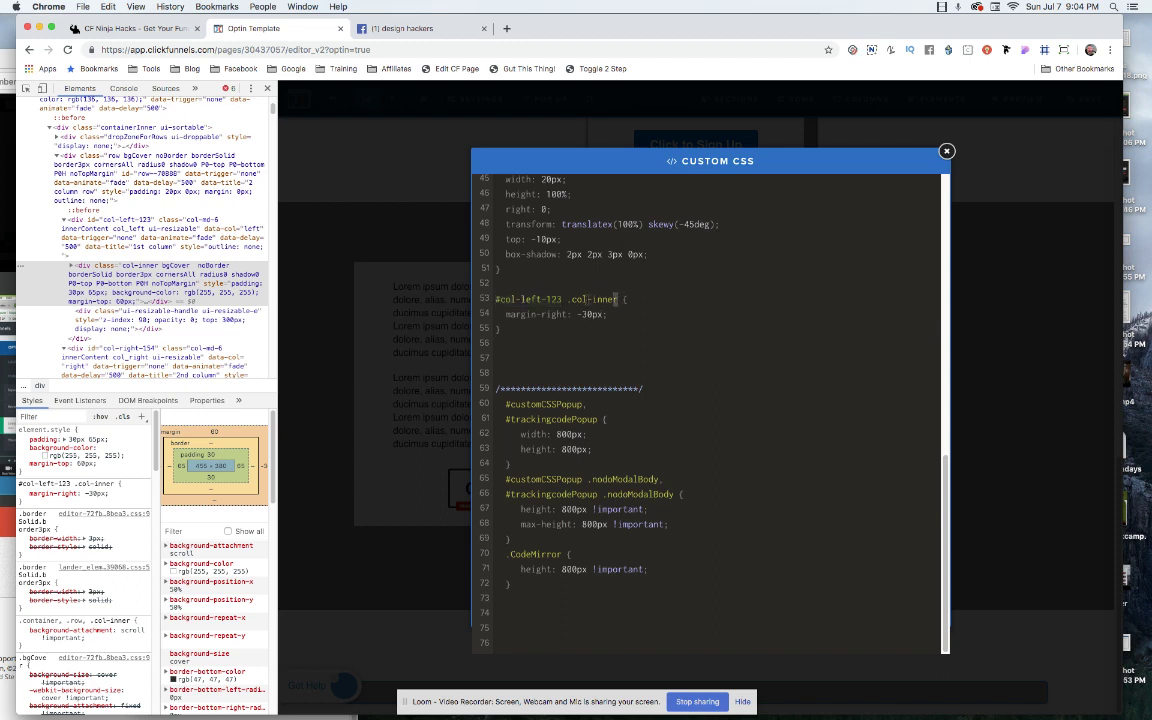
left_click_drag(617, 299, 495, 299)
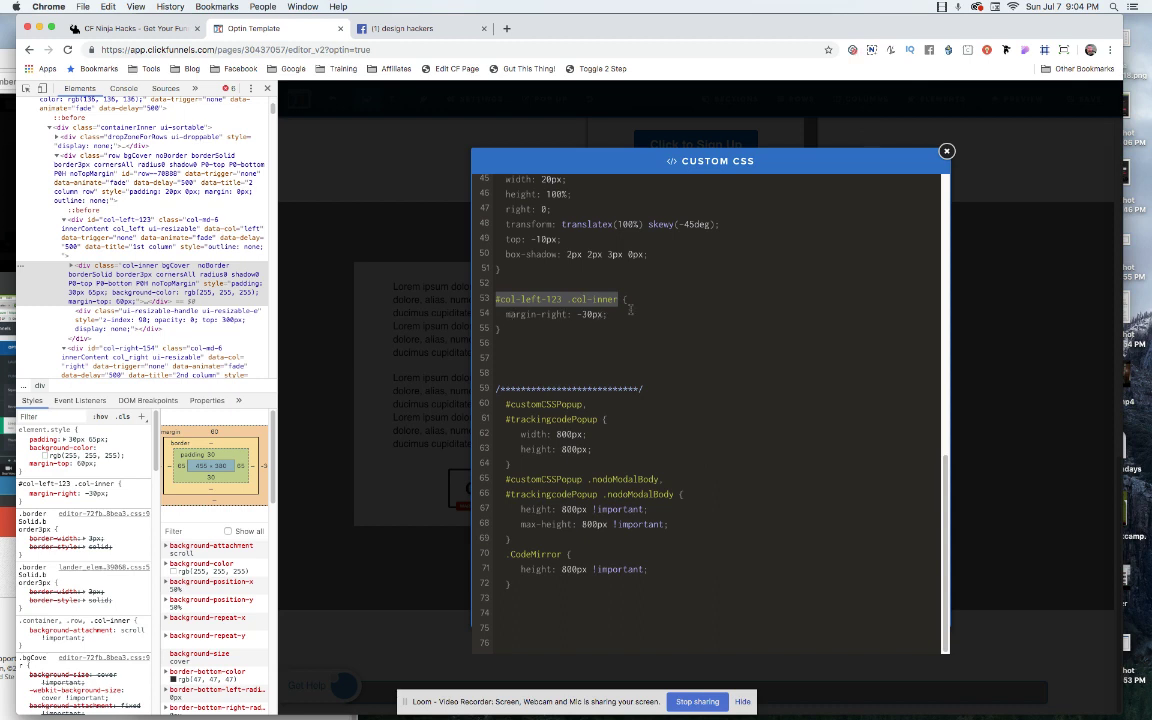
left_click(531, 329)
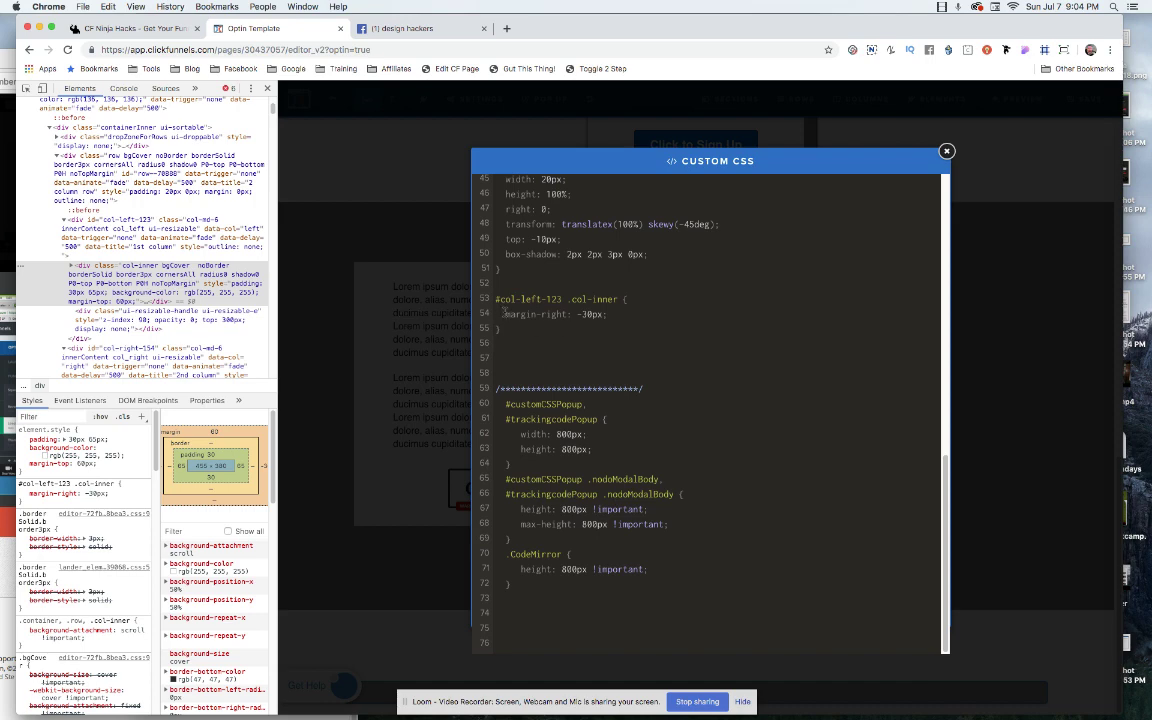
Prefix 'margin-right: -30px;' with // to comment it out, then close Custom CSS.
left_click(503, 313)
type("//")
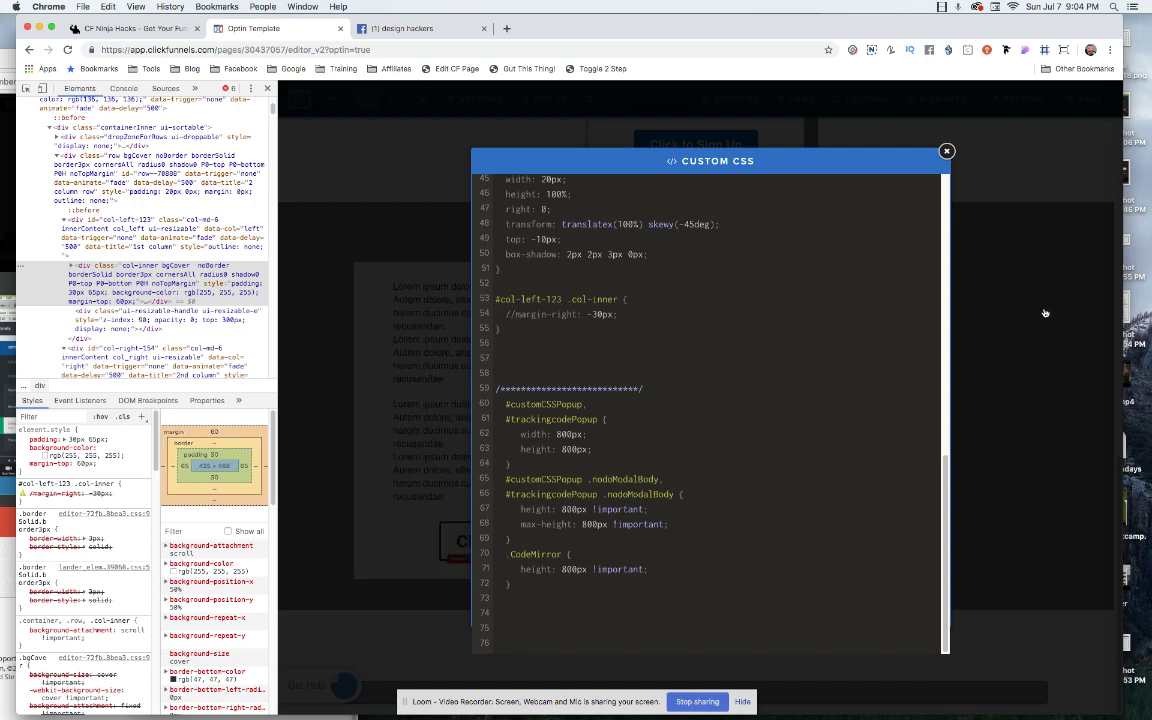
left_click(1045, 313)
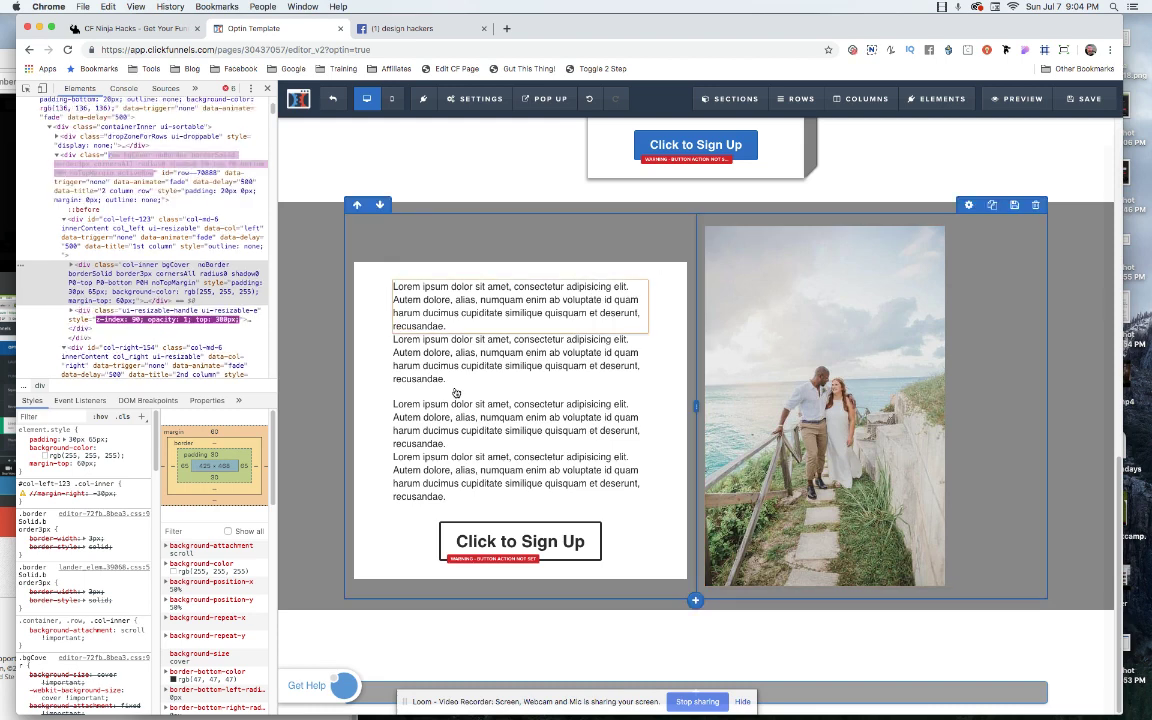
In Custom CSS, delete the // before 'margin-right: -30px;' on line 54 and close it.
left_click(478, 100)
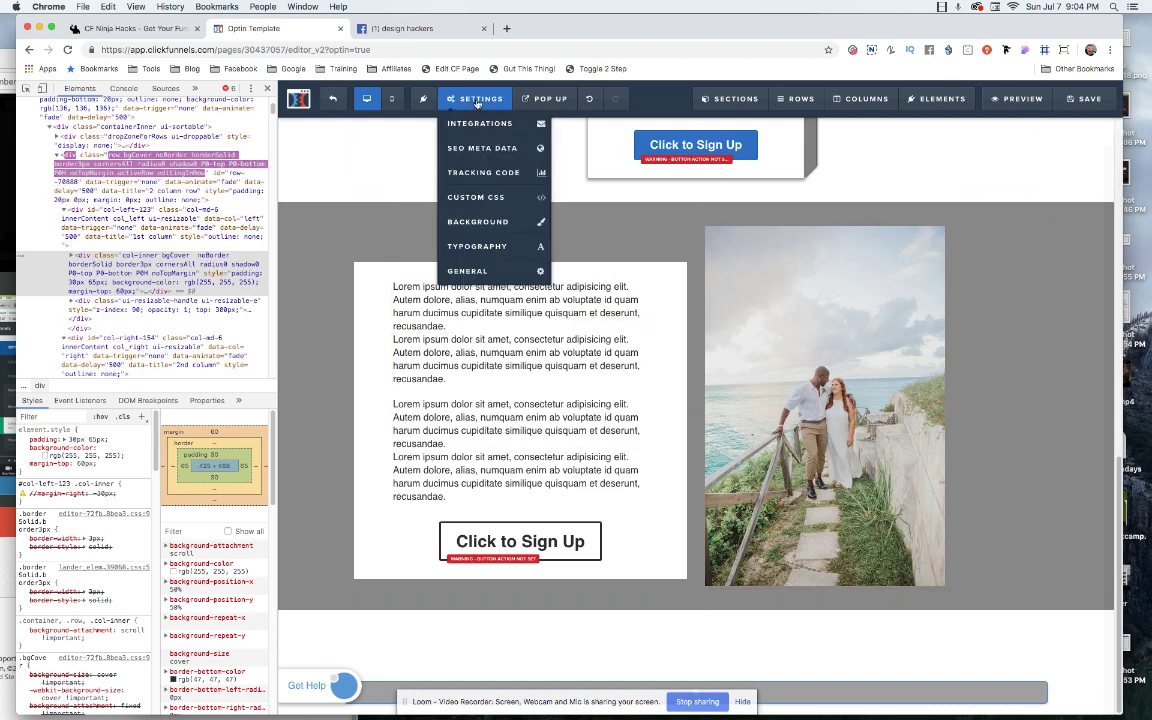
left_click(472, 198)
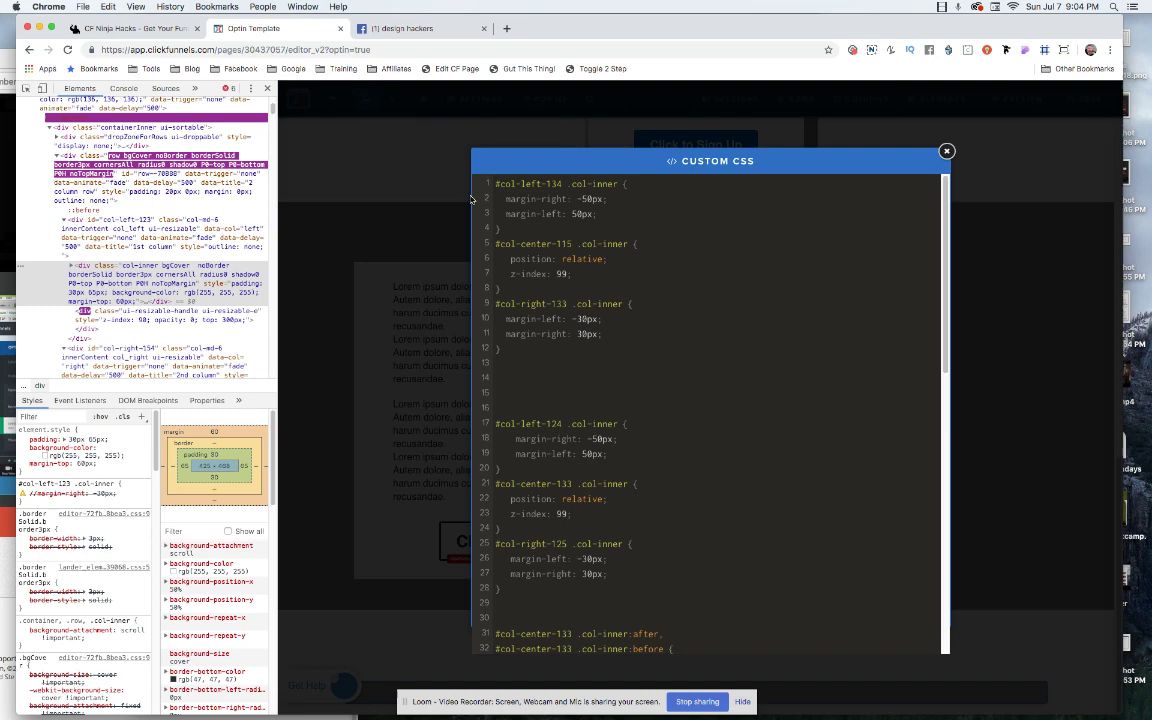
scroll(562, 344, "down", 10)
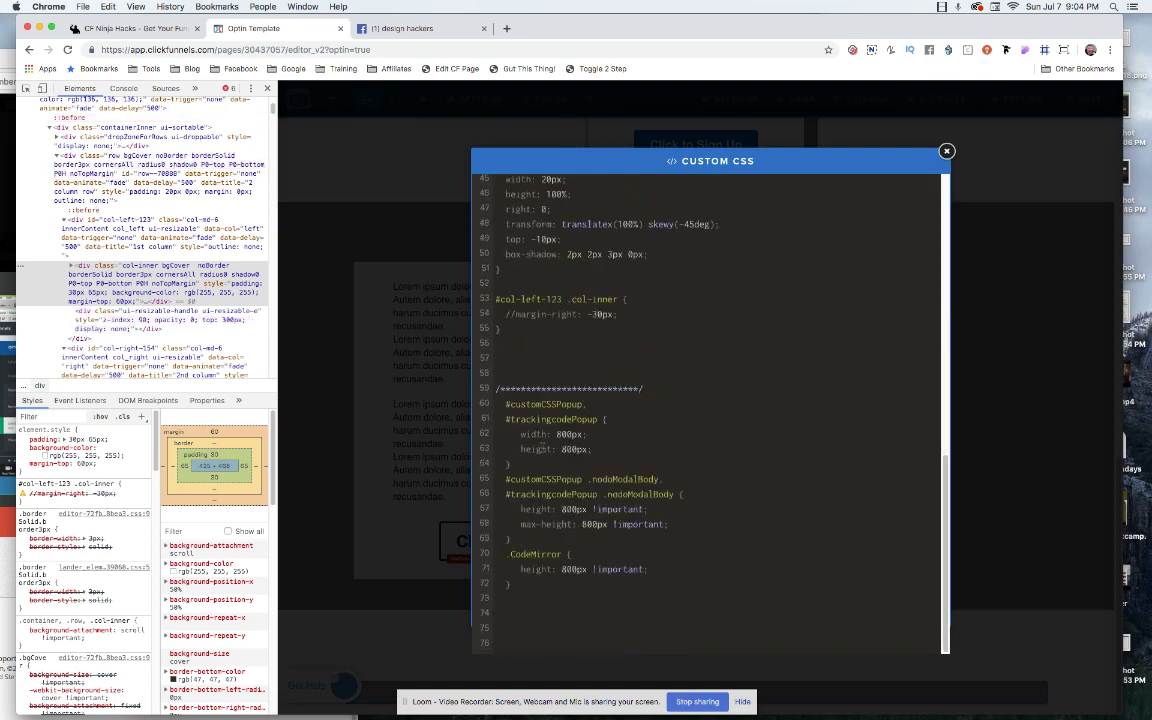
left_click(513, 316)
key("BackSpace")
key("BackSpace")
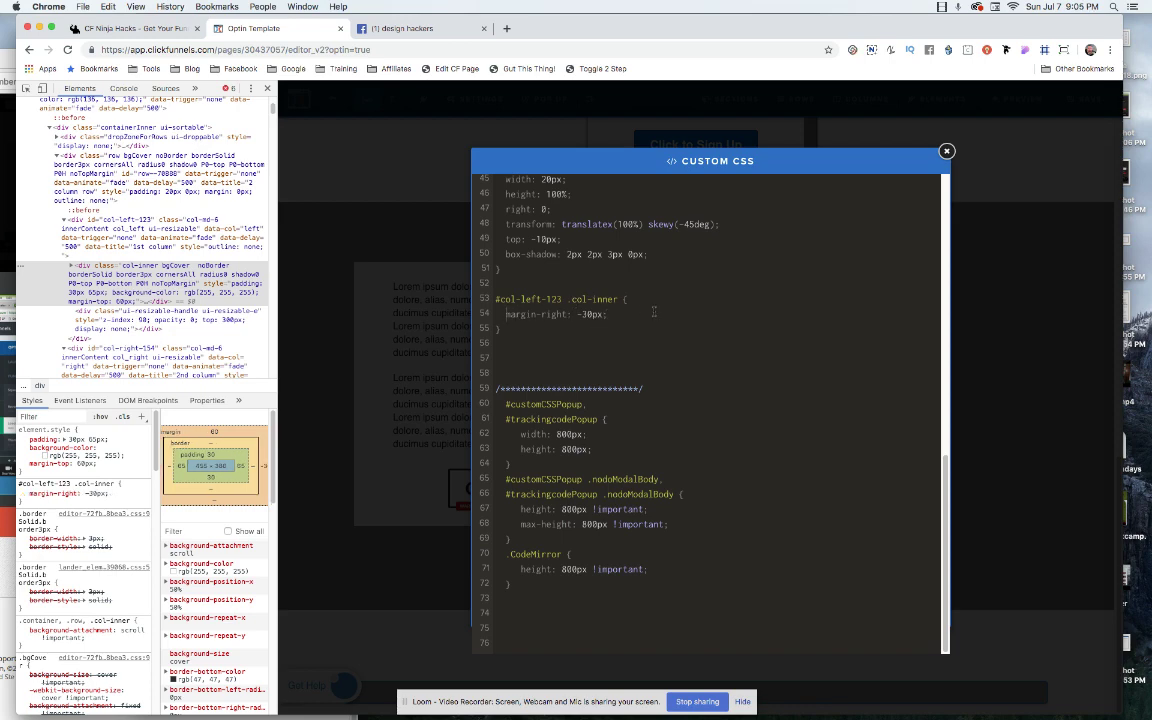
left_click(411, 280)
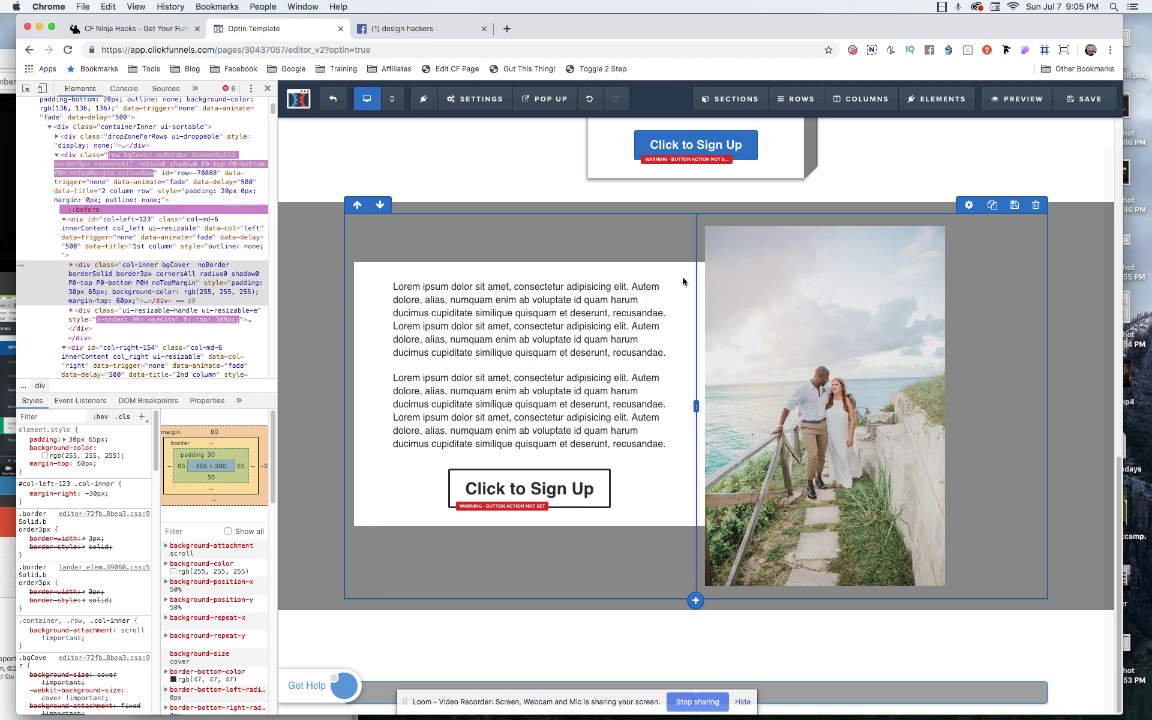
Inspect the text column to select div#col-left-123 in DevTools.
right_click(370, 235)
left_click(394, 377)
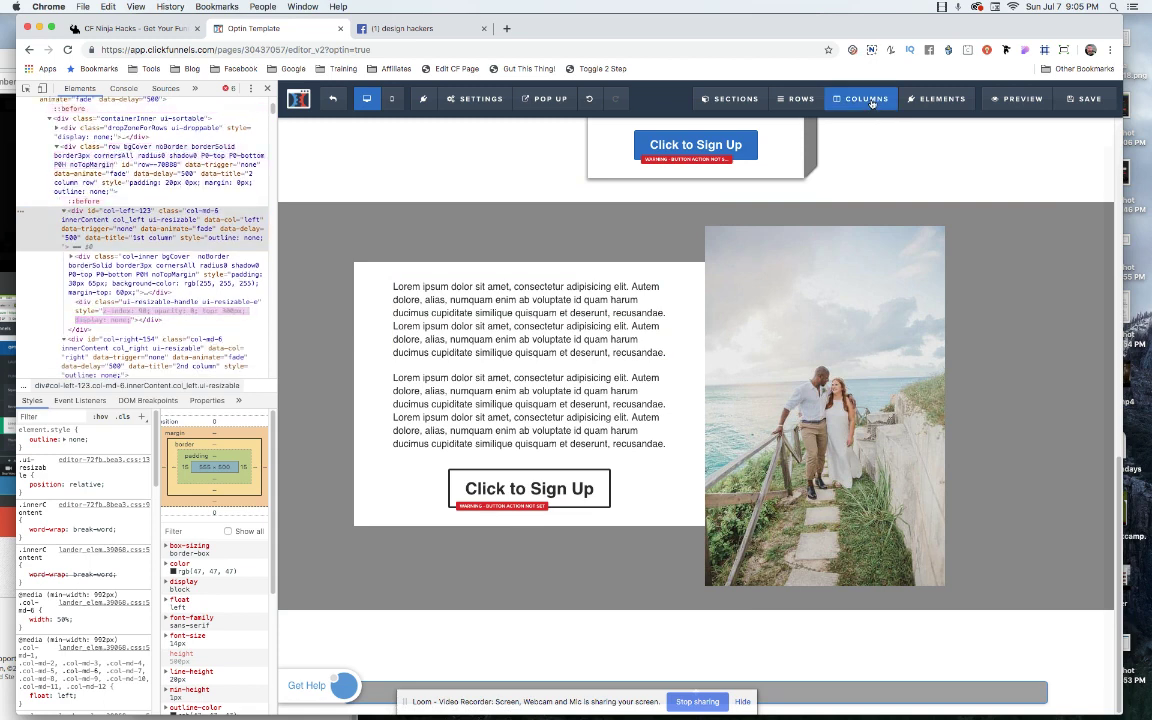
left_click(869, 100)
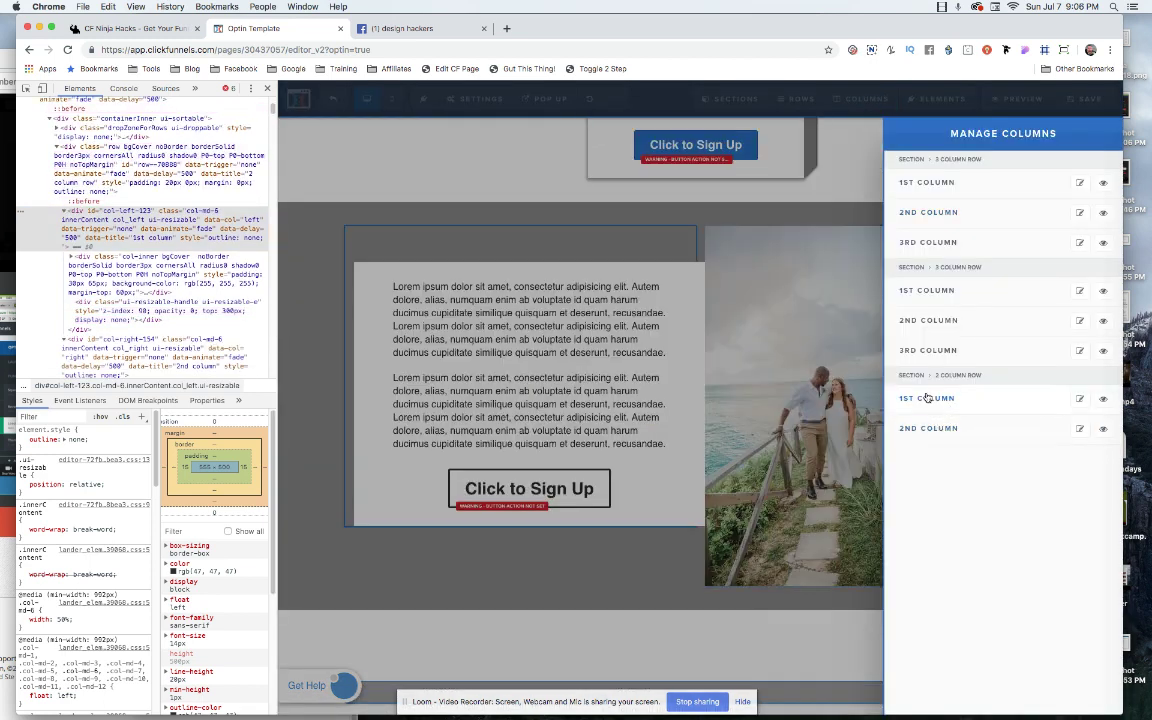
left_click(926, 398)
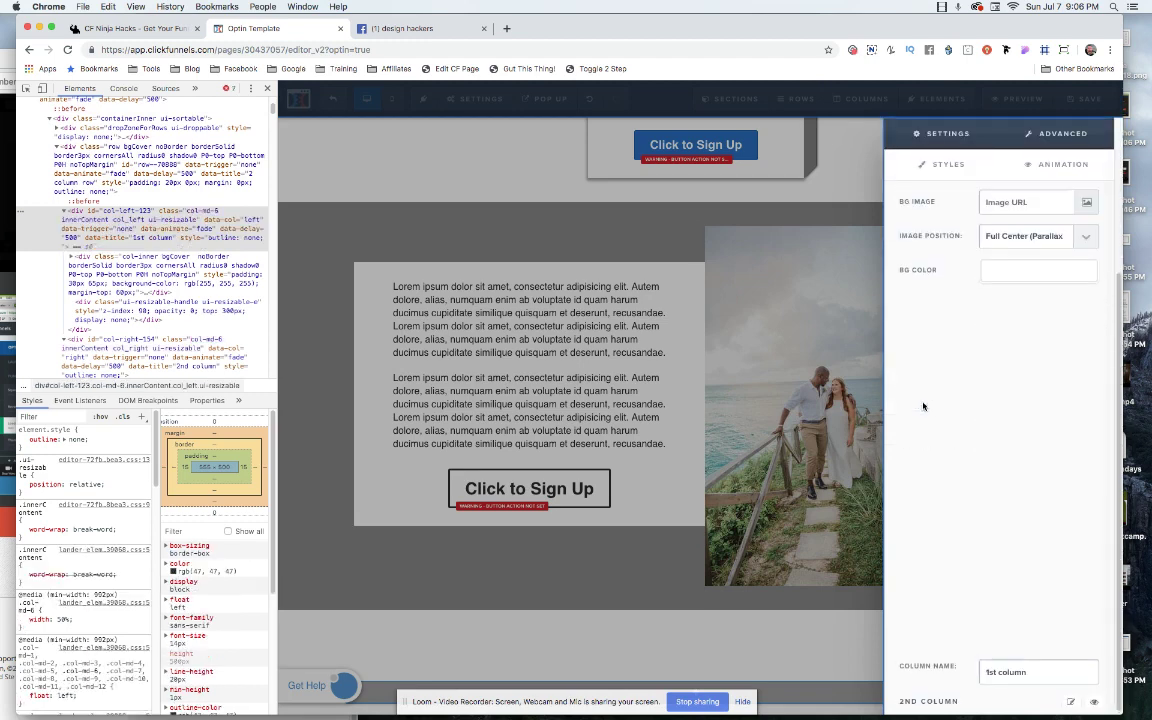
scroll(923, 406, "up", 5)
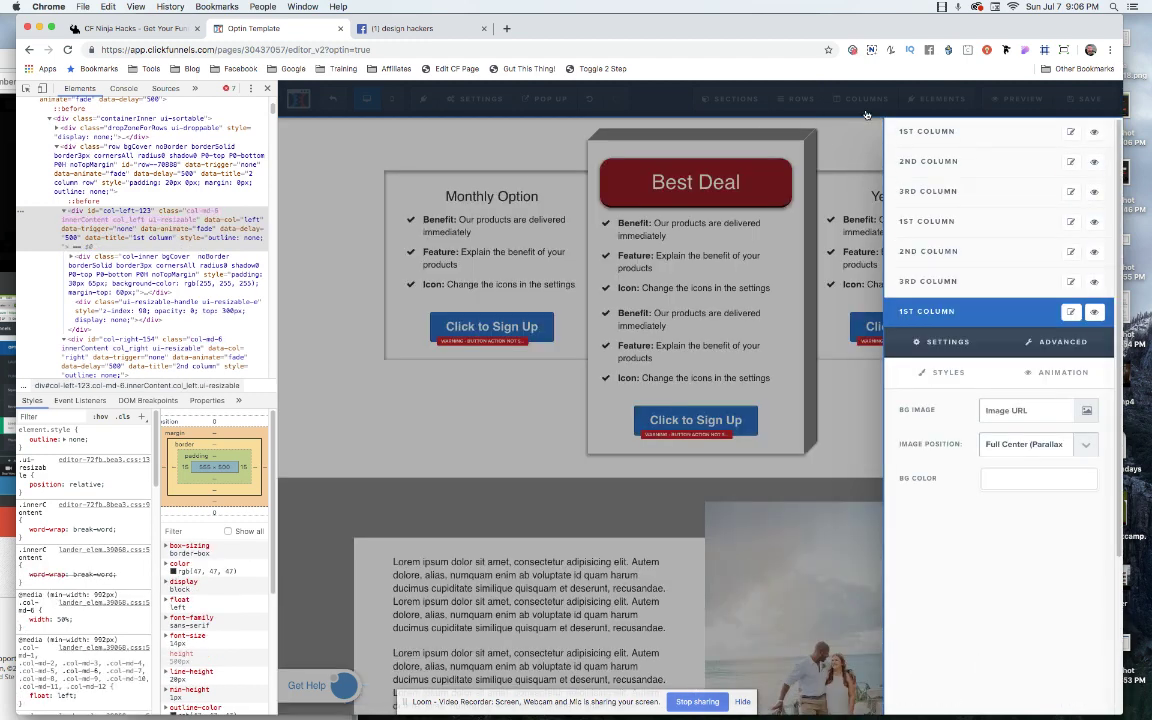
left_click(869, 101)
left_click(869, 101)
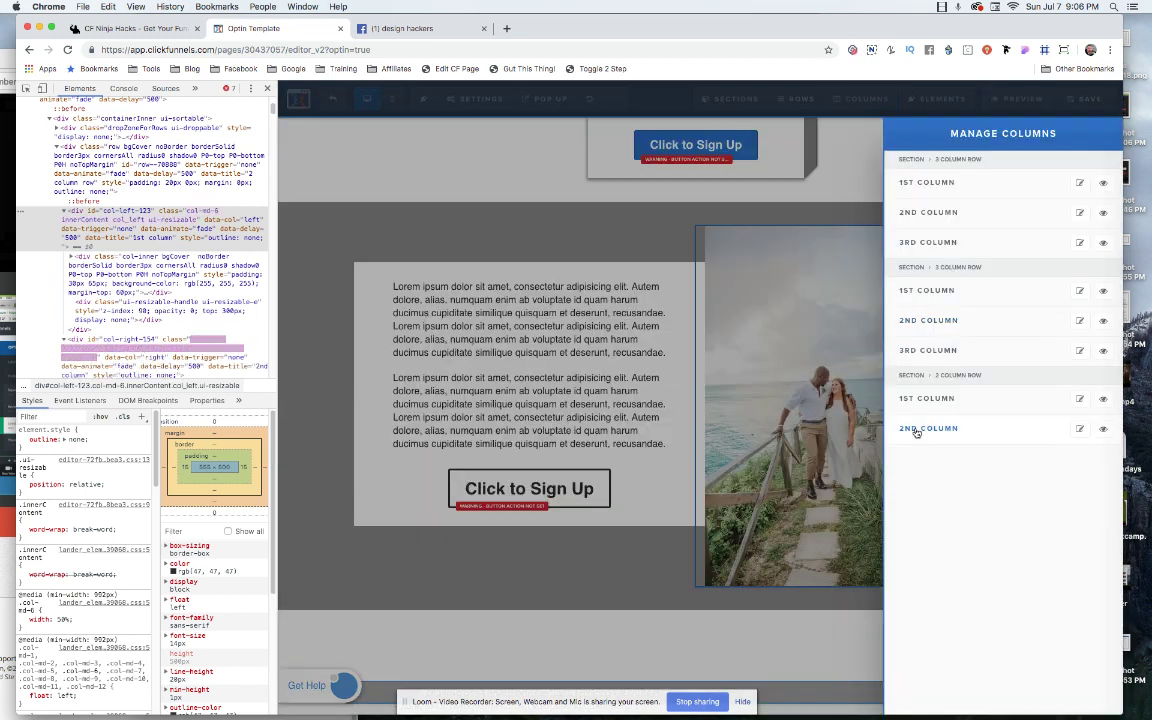
left_click(916, 430)
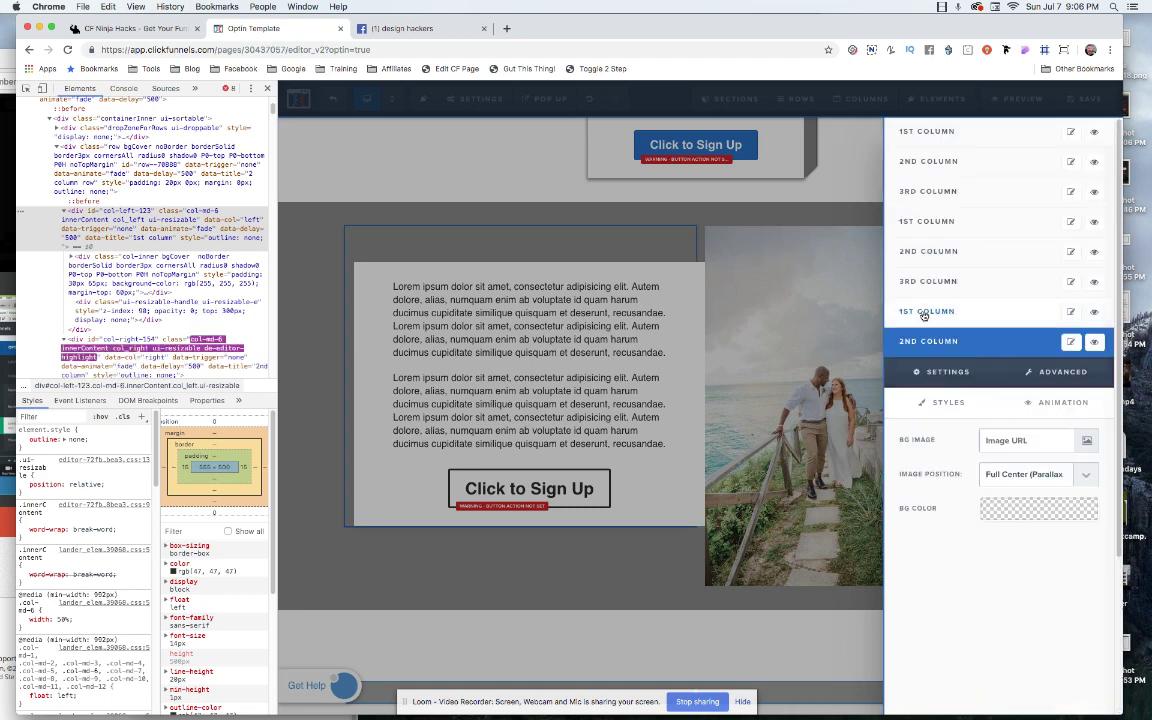
left_click(924, 314)
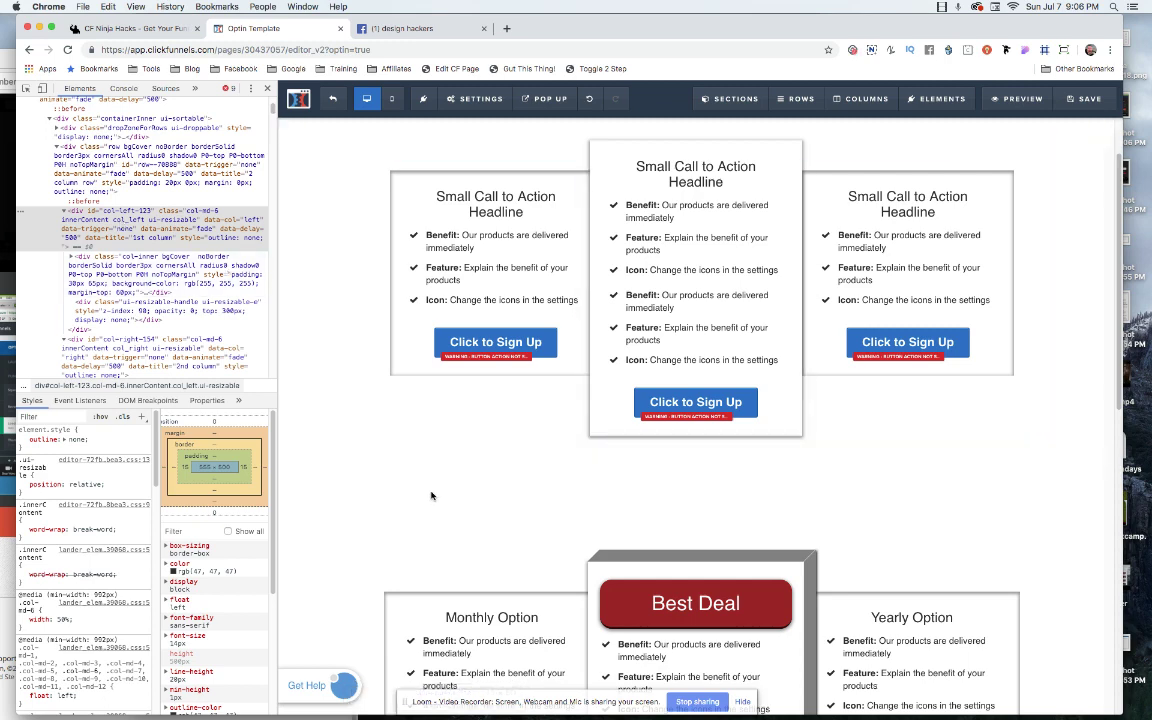
Inspect the text column, then collapse col-left-123 and col-right-154 in the Elements tree.
scroll(430, 496, "down", 5)
right_click(374, 238)
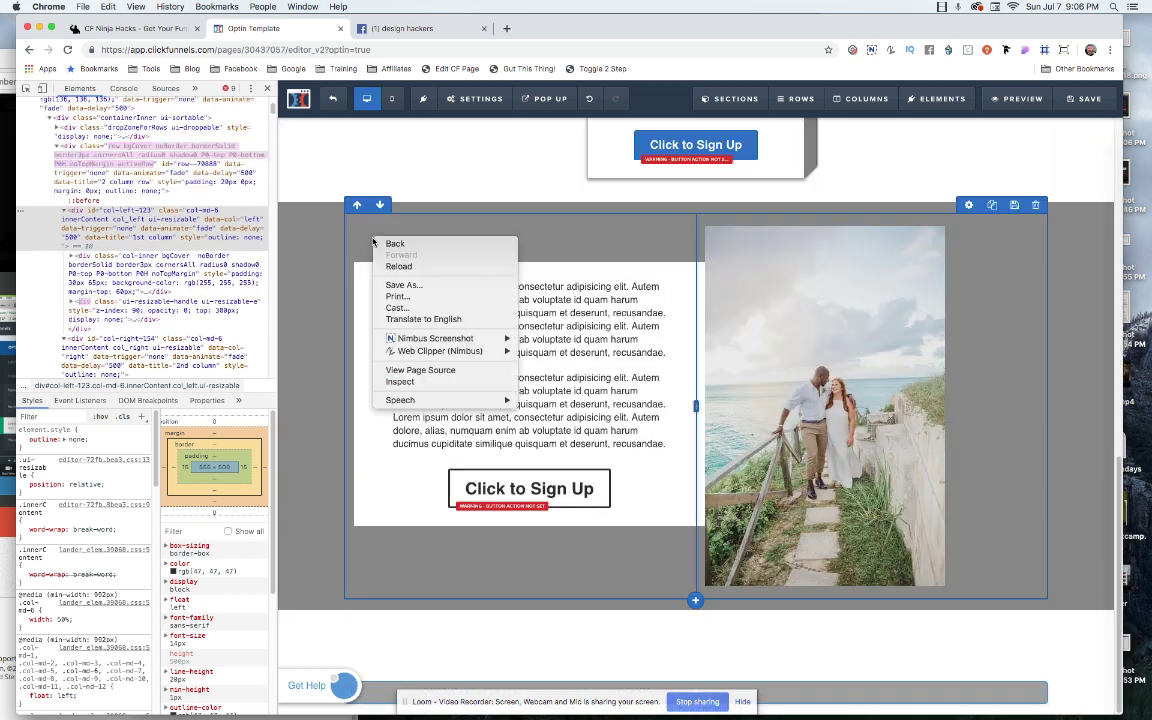
left_click(400, 382)
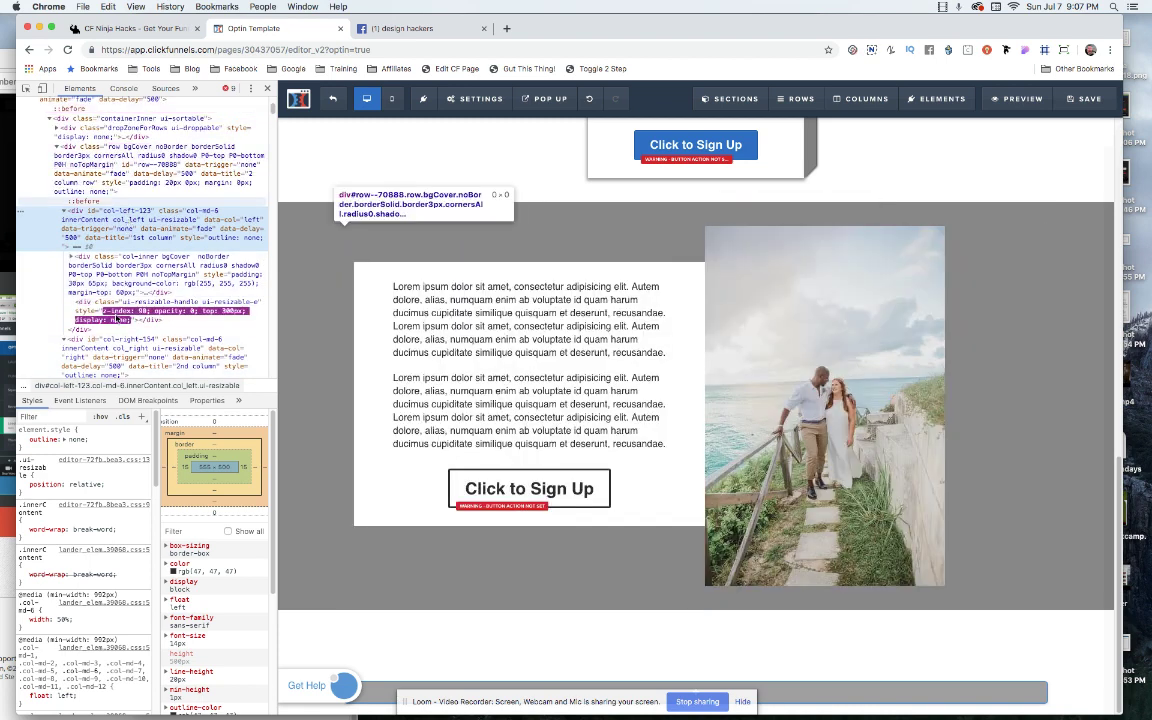
left_click(64, 212)
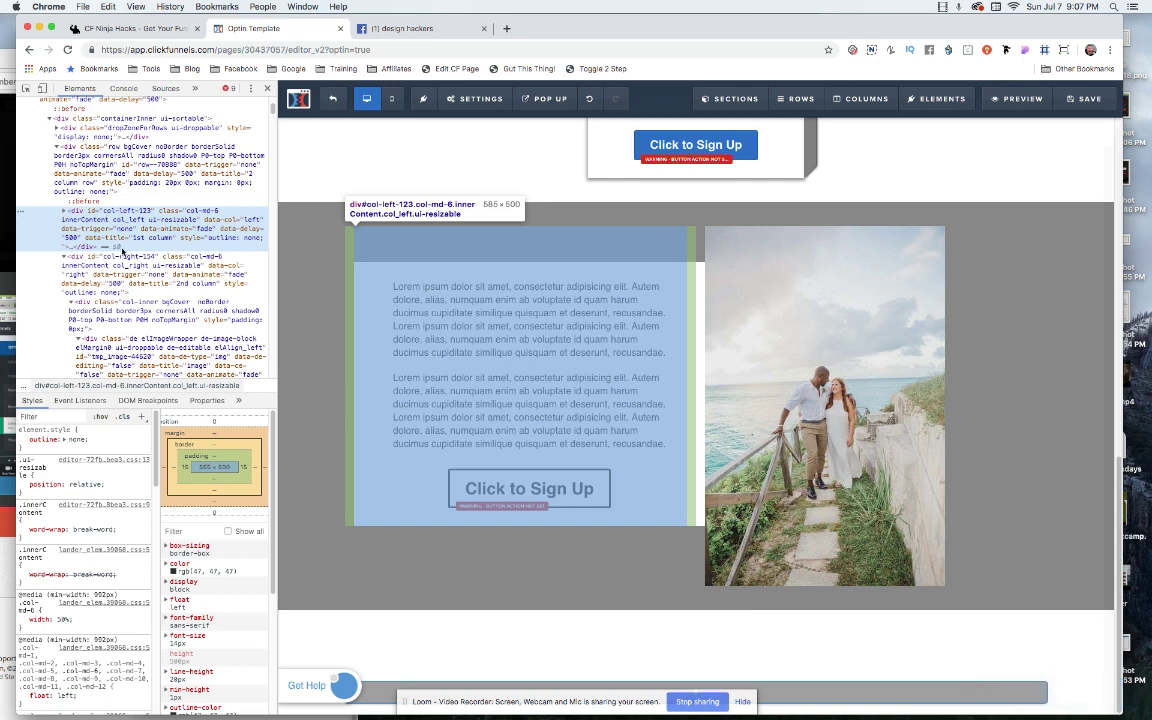
left_click(64, 257)
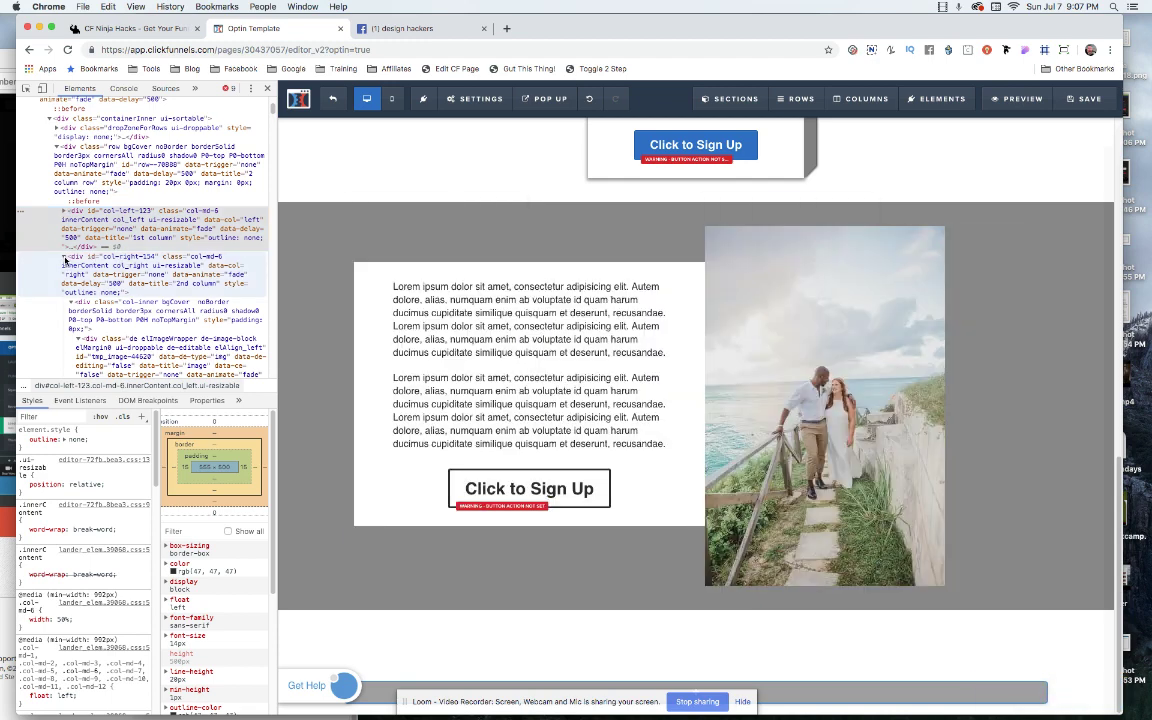